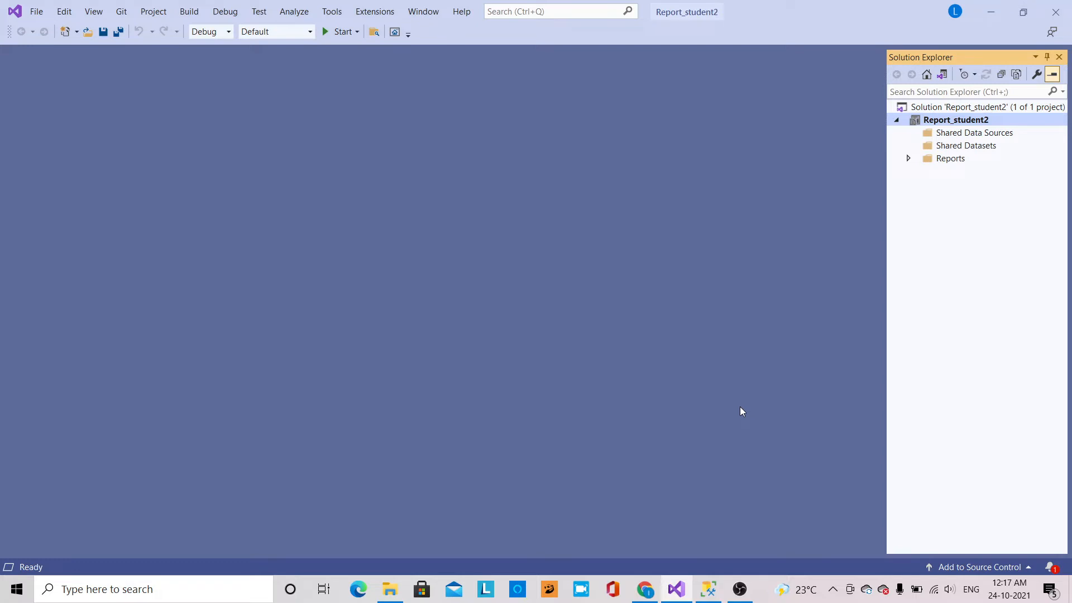
Start a new project from the Report Server Project Wizard template
{"action": "left_click", "coordinate": [37, 11]}
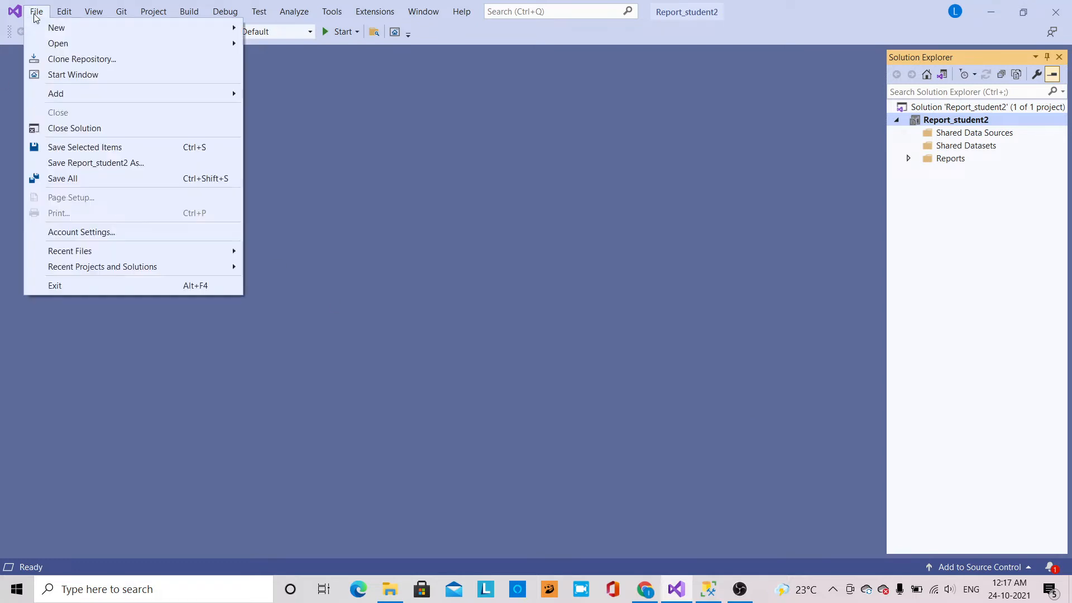
{"action": "mouse_move", "coordinate": [56, 33]}
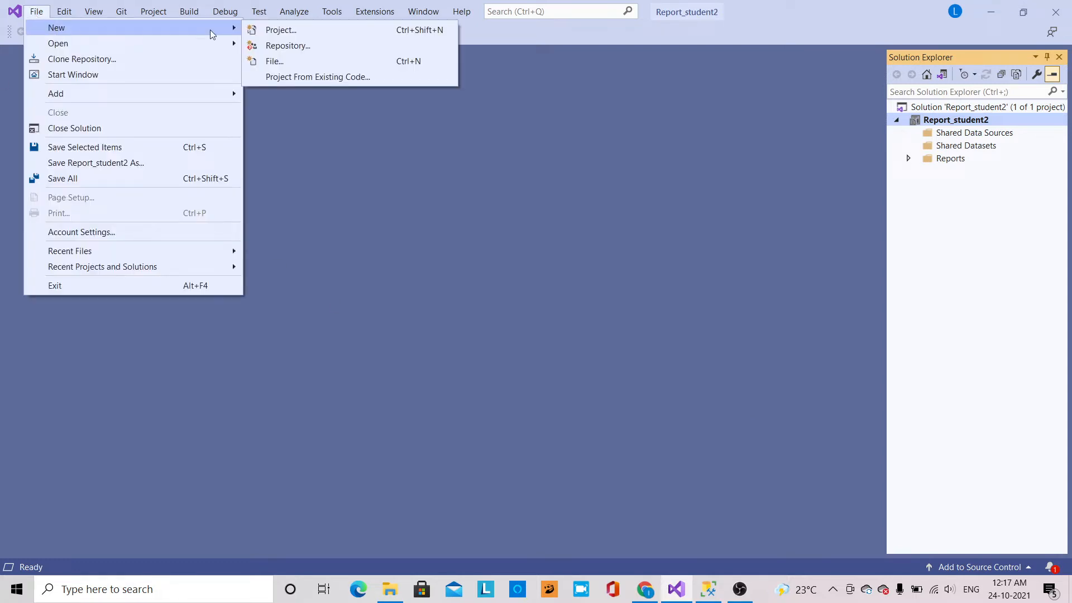
{"action": "left_click", "coordinate": [281, 29]}
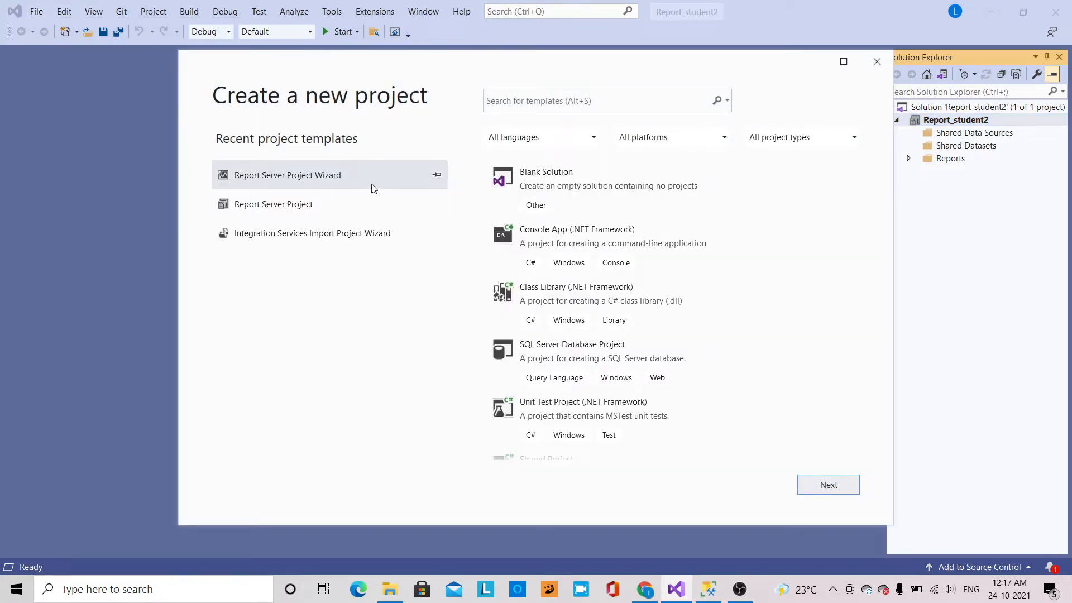
{"action": "left_click", "coordinate": [822, 486]}
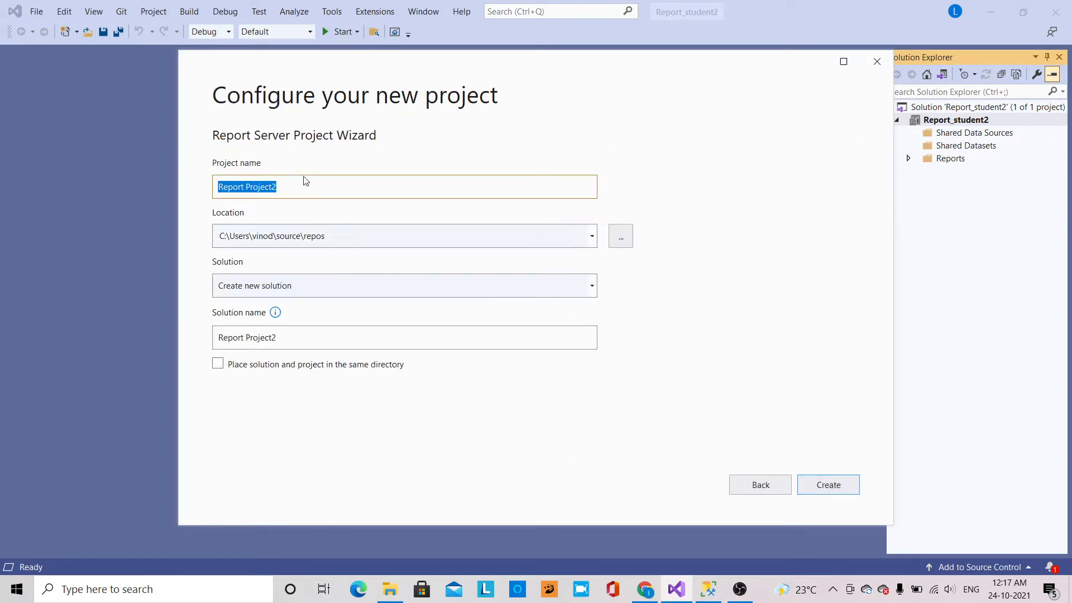
Name the new project Report_Student3 and create it
{"action": "left_click", "coordinate": [298, 186]}
{"action": "key", "text": "BackSpace"}
{"action": "key", "text": "BackSpace"}
{"action": "key", "text": "BackSpace"}
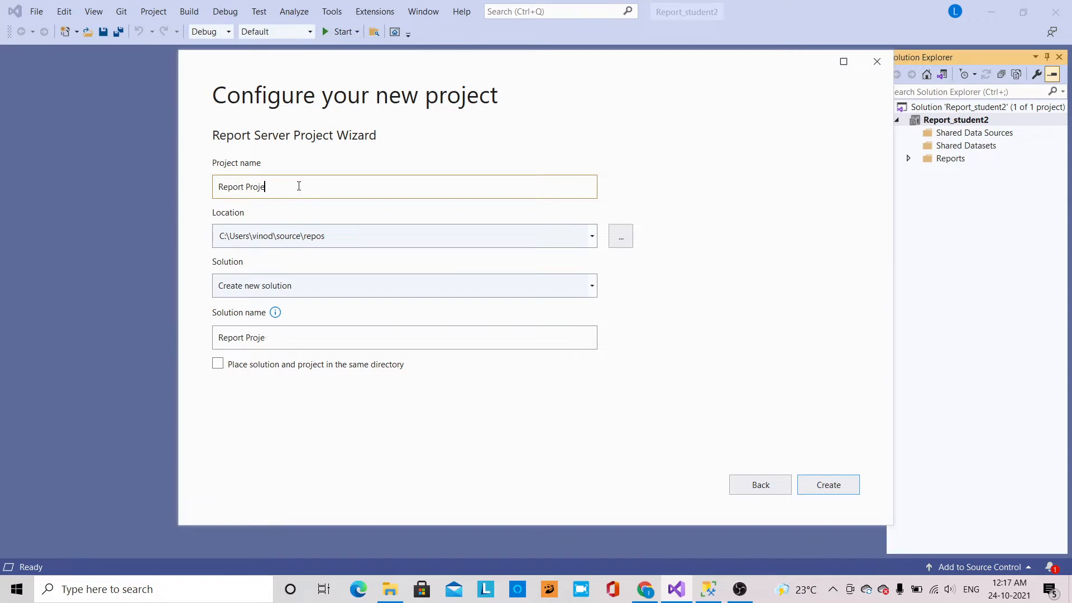
{"action": "key", "text": "BackSpace"}
{"action": "key", "text": "BackSpace"}
{"action": "key", "text": "BackSpace"}
{"action": "type", "text": "R"}
{"action": "key", "text": "BackSpace"}
{"action": "type", "text": "Student3"}
{"action": "left_click", "coordinate": [826, 483]}
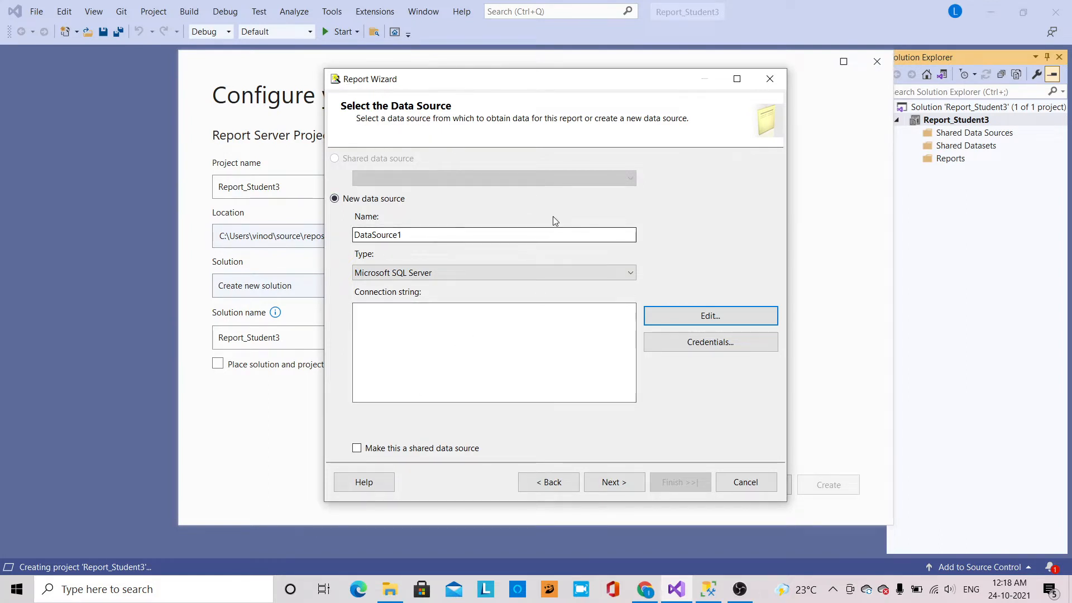
Choose Microsoft SQL Server as the data source type and set the connection's server name to LAPTOP-9TH5RTTT\EXCELMAP, copied from SQL Server Management Studio
{"action": "left_click", "coordinate": [635, 276]}
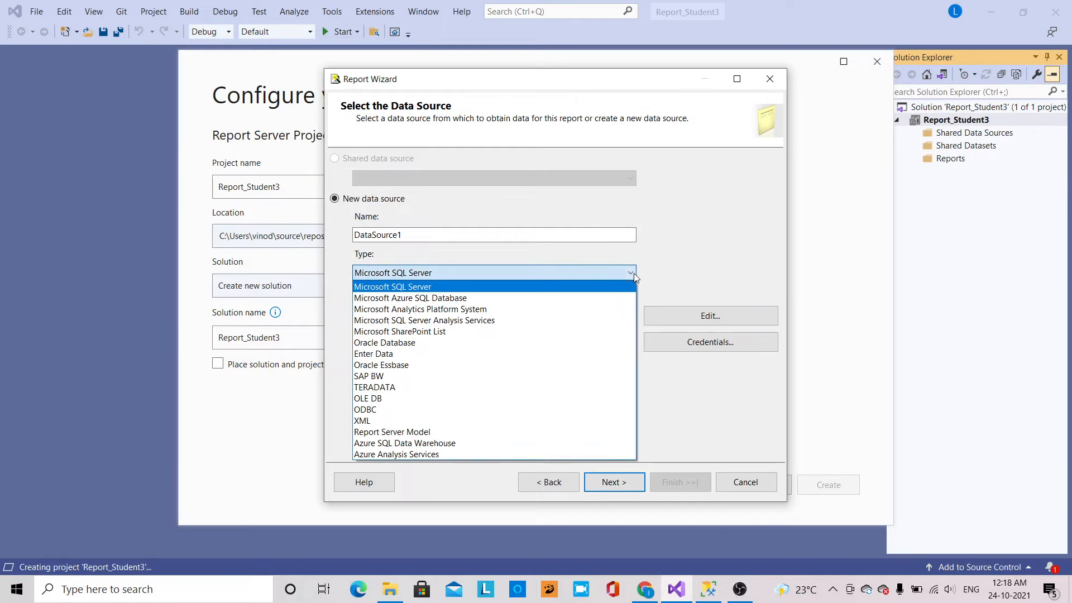
{"action": "left_click", "coordinate": [500, 287]}
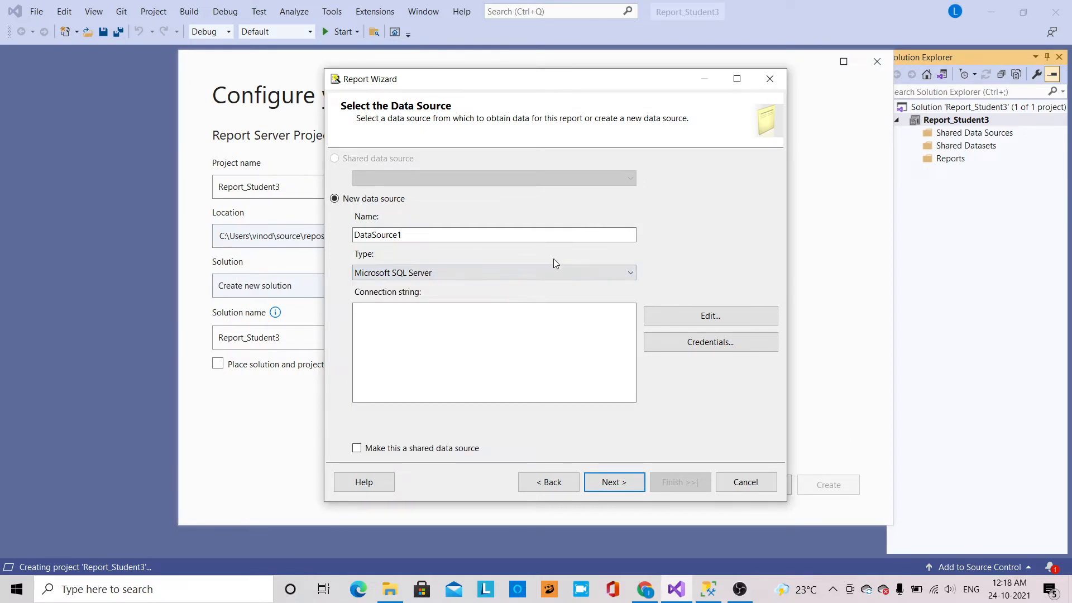
{"action": "left_click", "coordinate": [714, 316]}
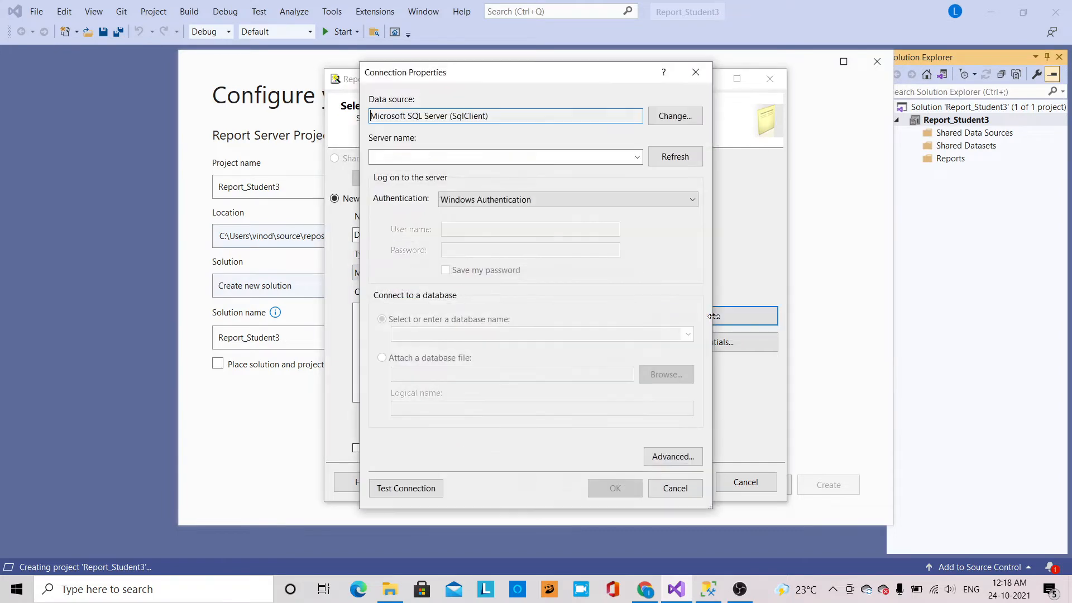
{"action": "left_click", "coordinate": [427, 158]}
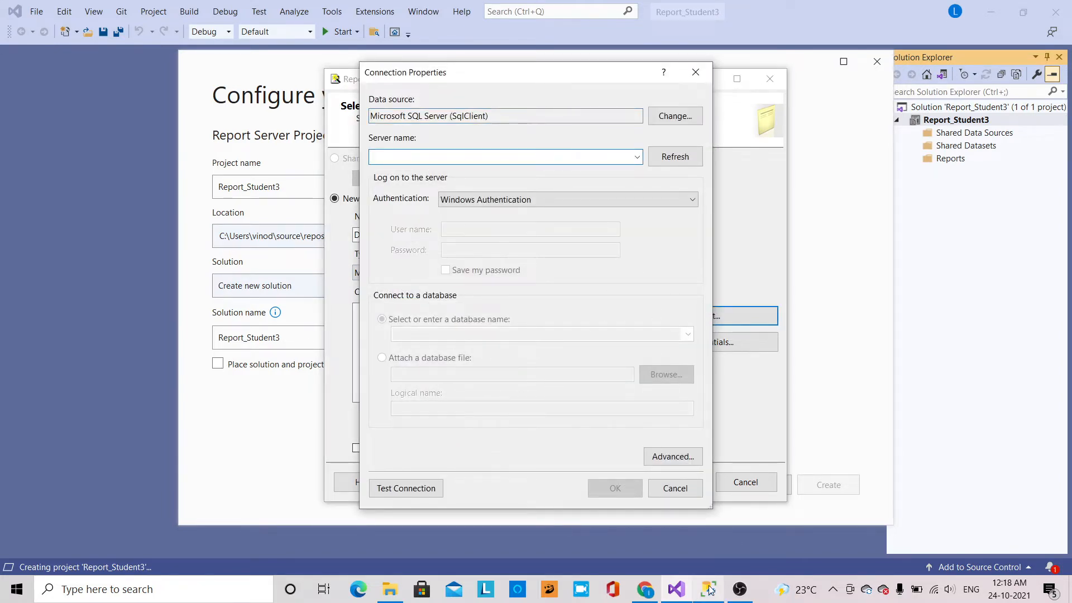
{"action": "left_click", "coordinate": [709, 590]}
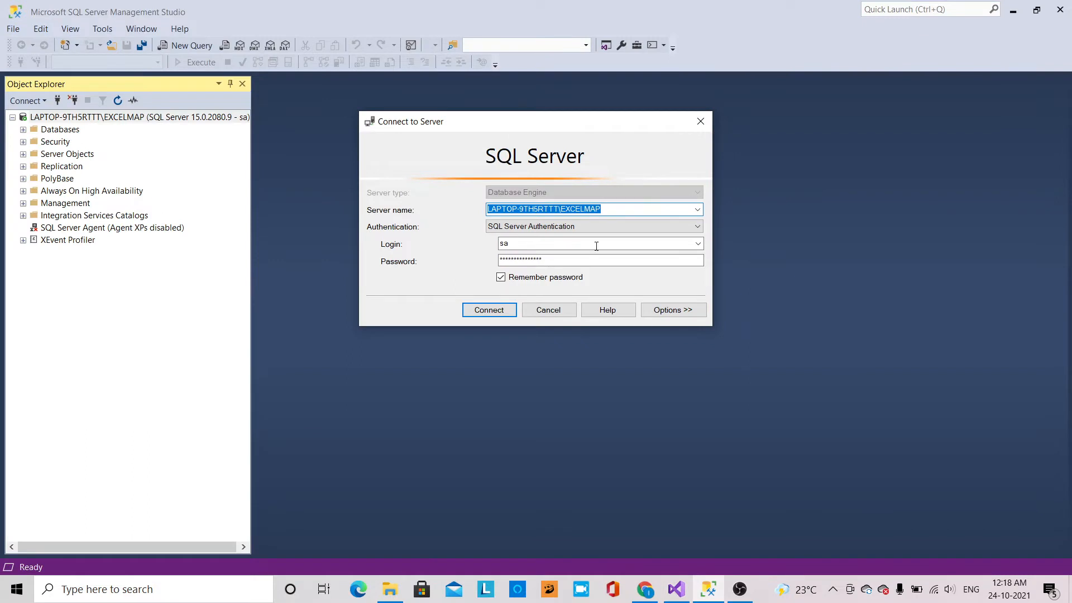
{"action": "left_click", "coordinate": [676, 589]}
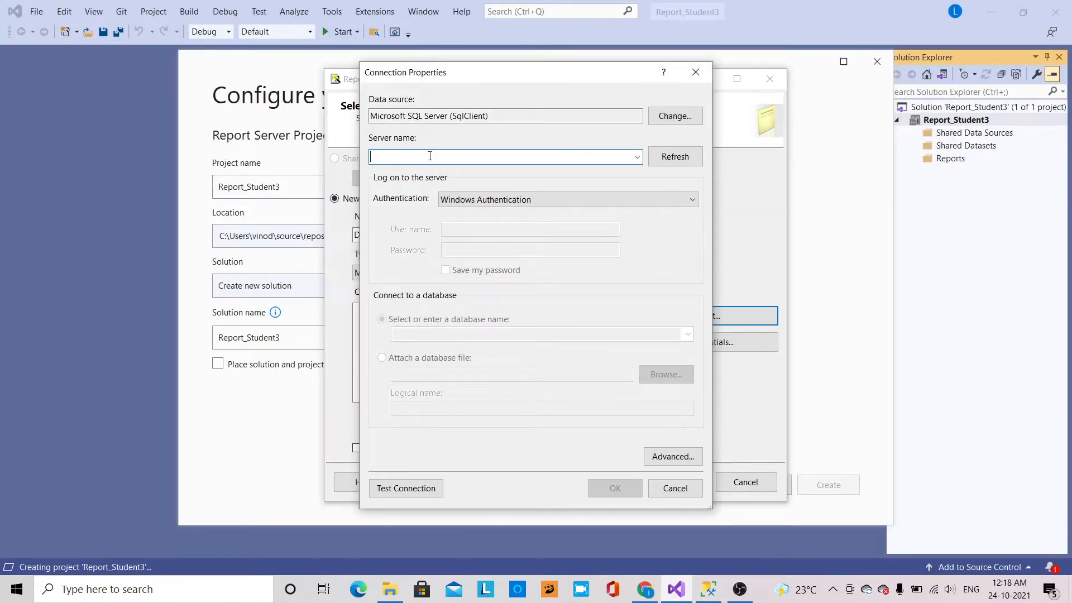
{"action": "type", "text": "LAPTOP-9TH5RTTT\\EXCELMAP"}
Set the connection to SQL Server Authentication with user name sa and enter the account password
{"action": "left_click", "coordinate": [692, 197]}
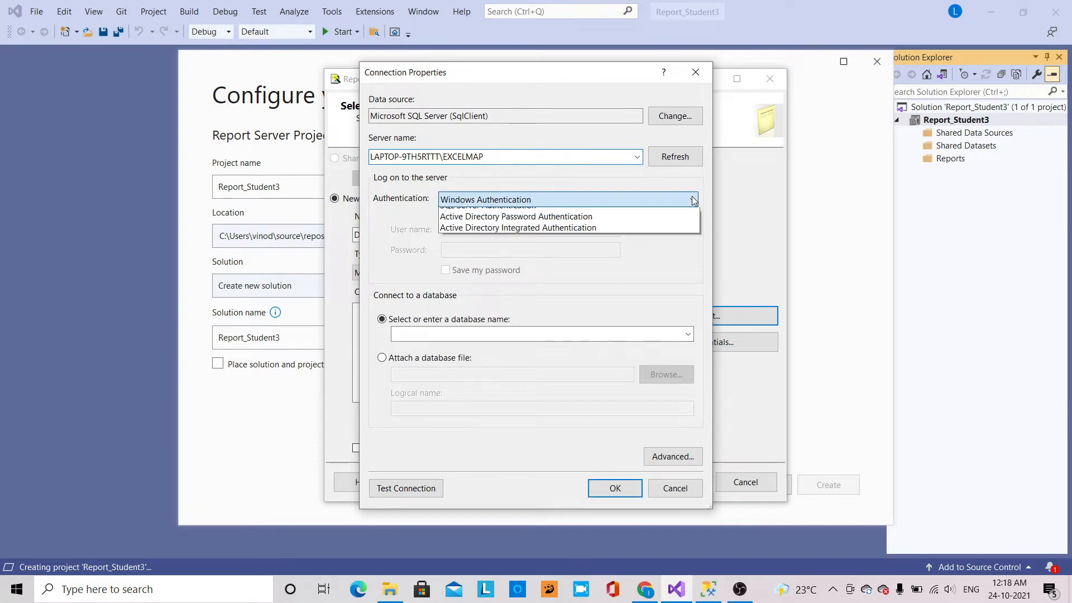
{"action": "left_click", "coordinate": [514, 224]}
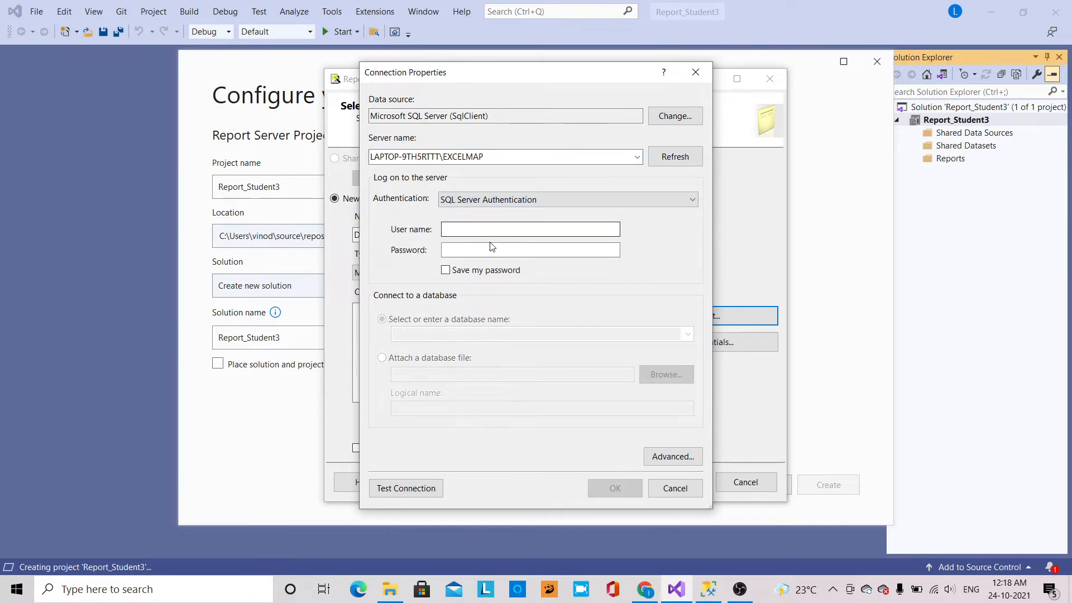
{"action": "left_click", "coordinate": [491, 230]}
{"action": "type", "text": "sa"}
{"action": "key", "text": "Tab"}
{"action": "type", "text": "*****"}
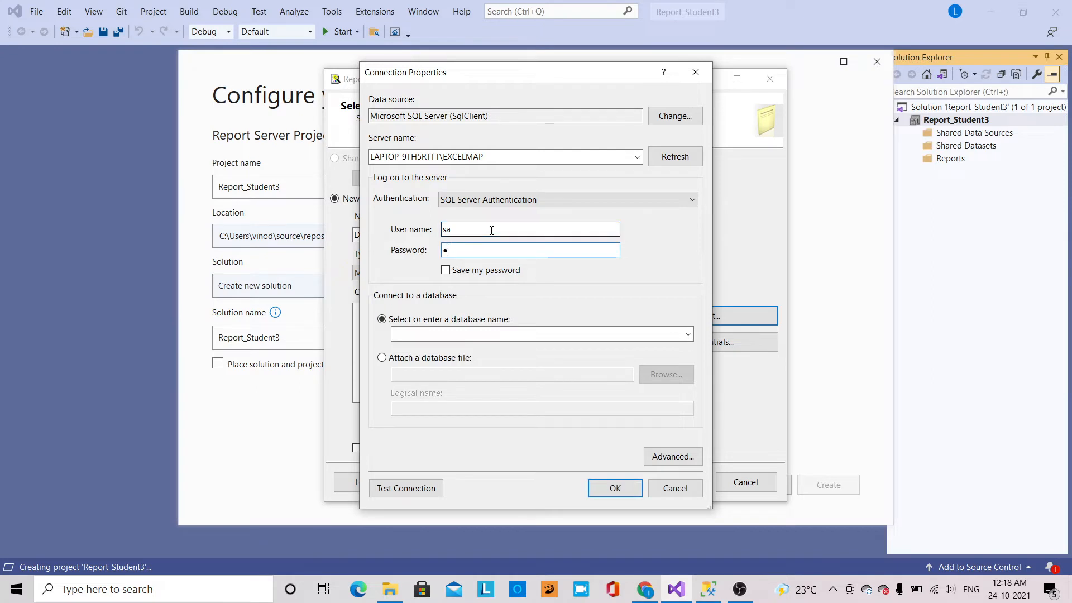
{"action": "type", "text": "*"}
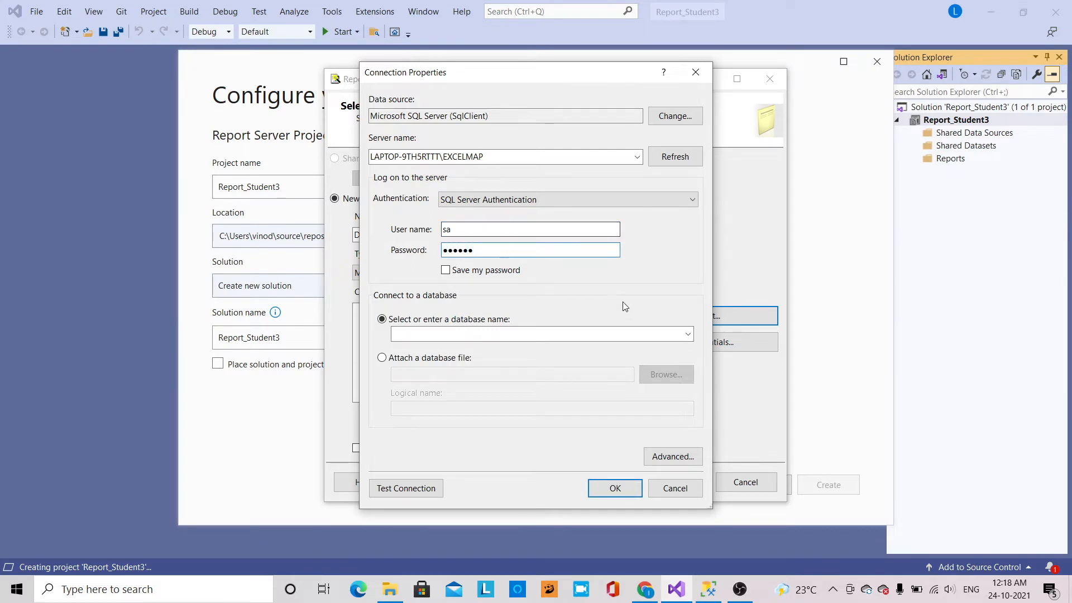
Select the Student Warehouse database, test the connection and accept the connection properties
{"action": "left_click", "coordinate": [687, 335]}
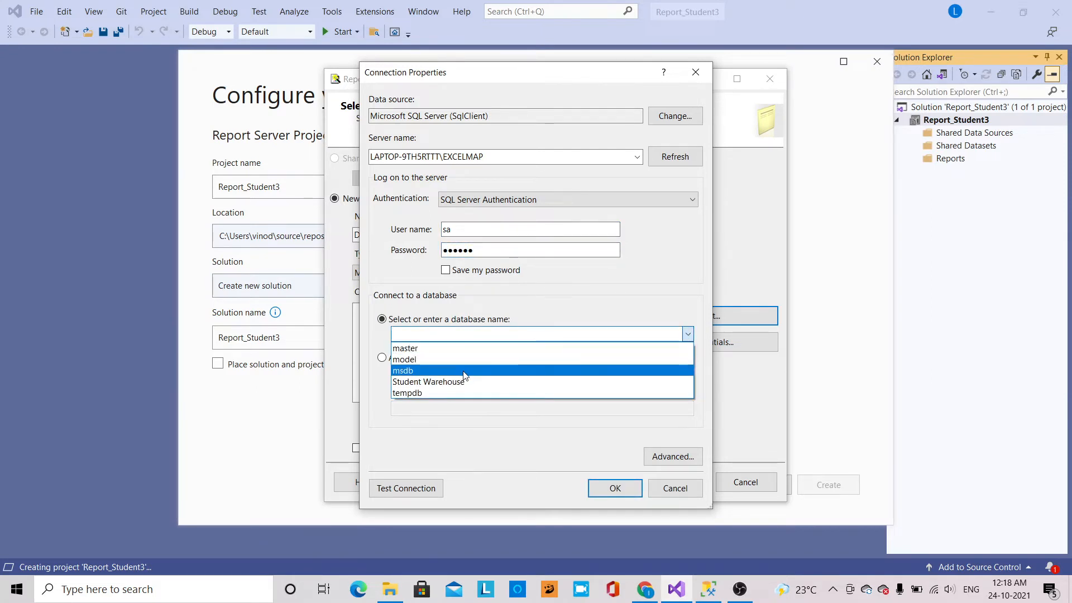
{"action": "left_click", "coordinate": [466, 380]}
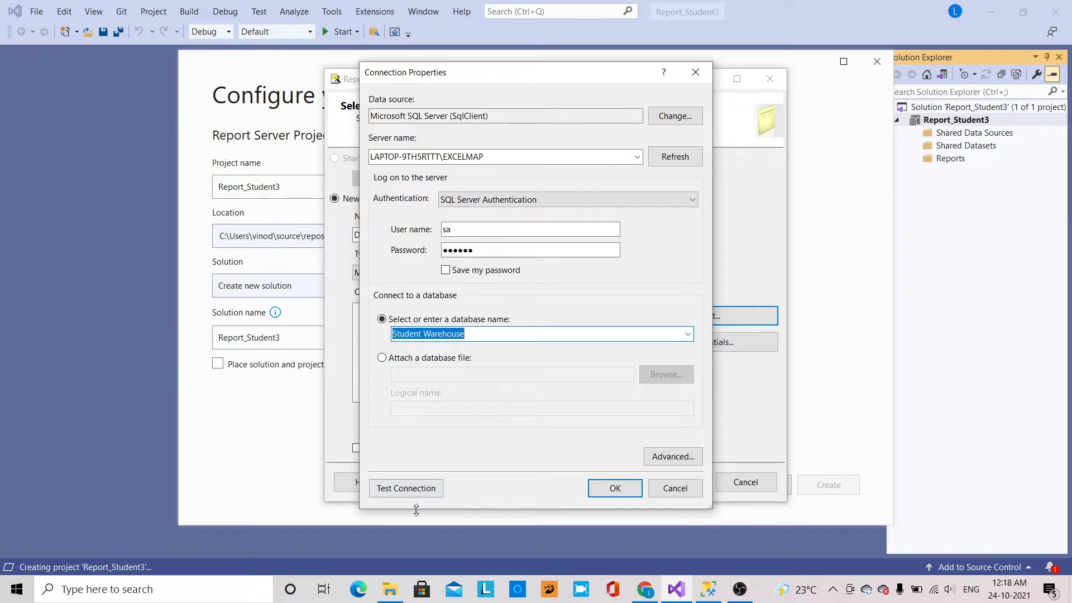
{"action": "left_click", "coordinate": [422, 493]}
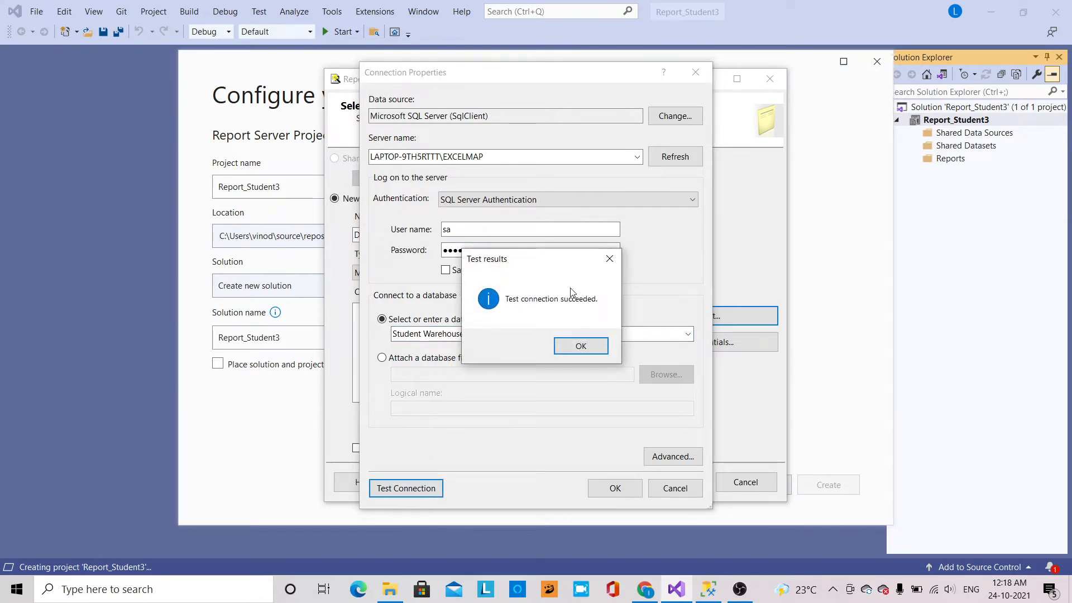
{"action": "left_click", "coordinate": [595, 346]}
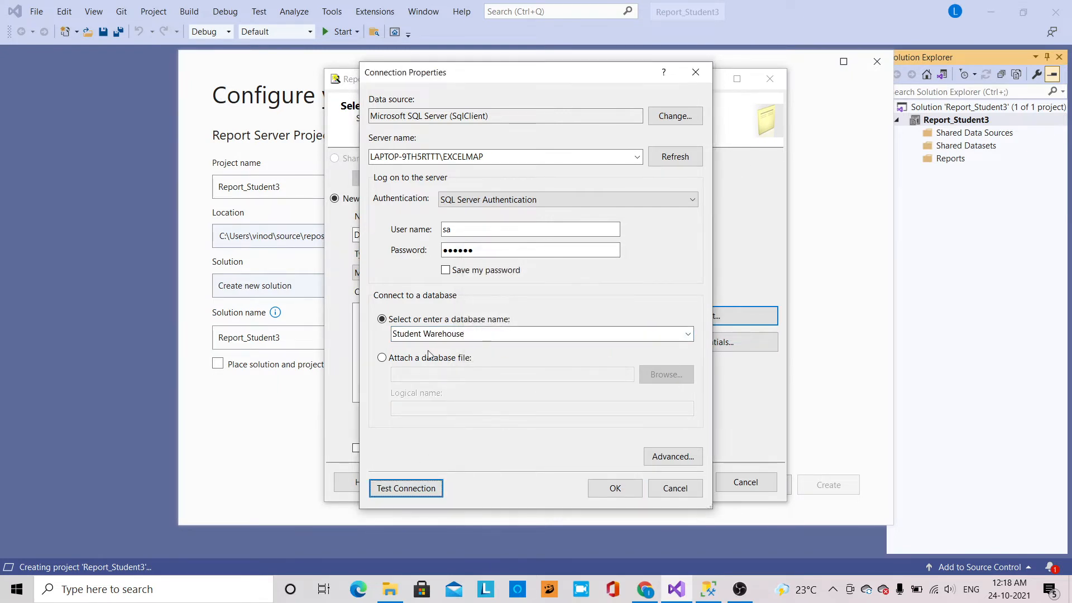
{"action": "left_click", "coordinate": [620, 492]}
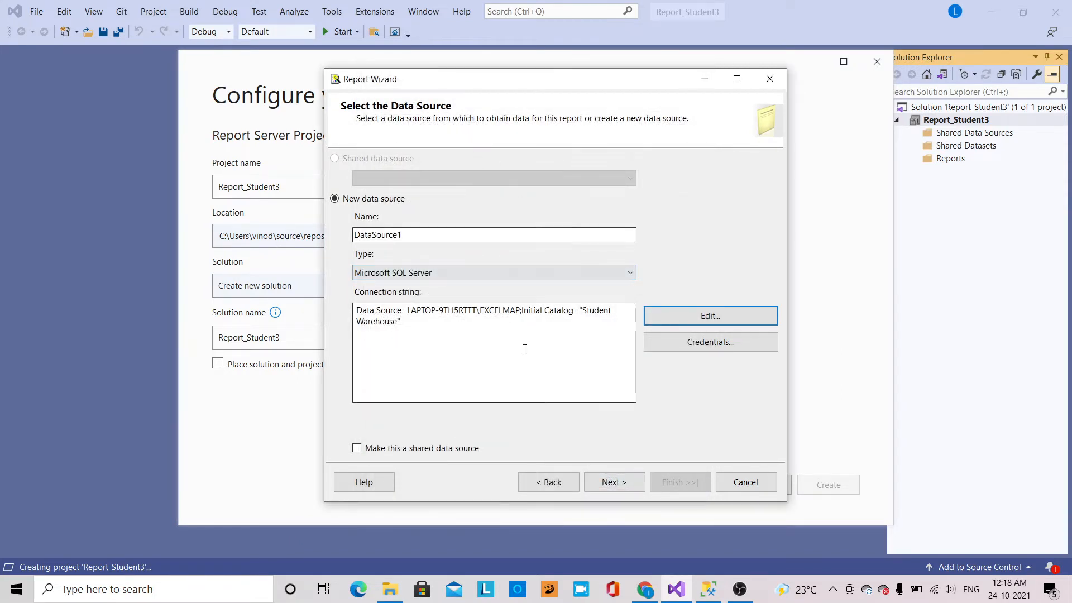
Proceed past the data source selection, supplying user name sa and the account password for DataSource1
{"action": "left_click", "coordinate": [630, 480]}
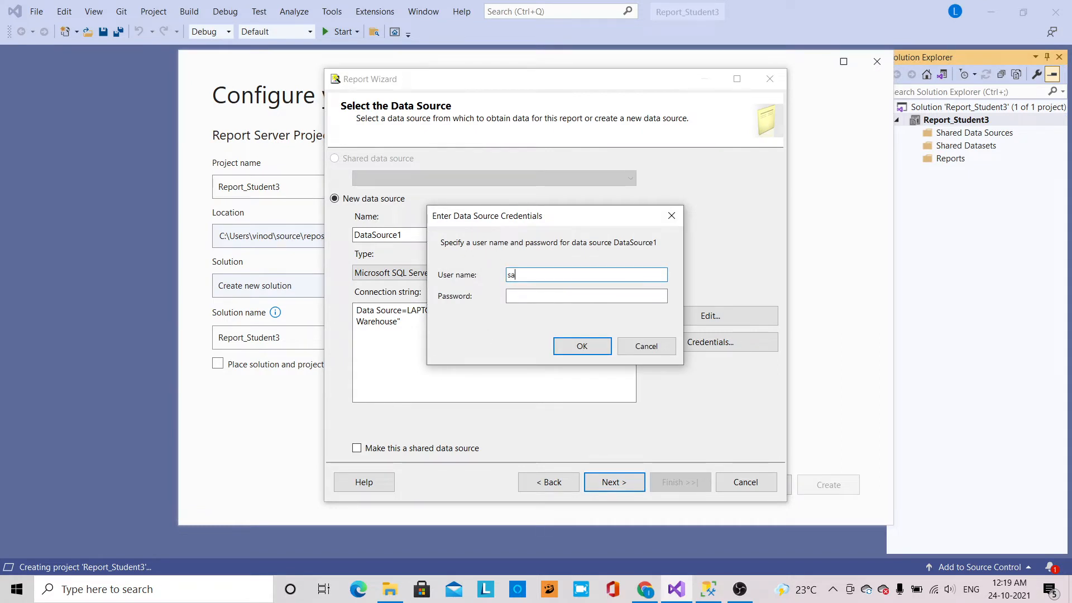
{"action": "key", "text": "Tab"}
{"action": "type", "text": "*"}
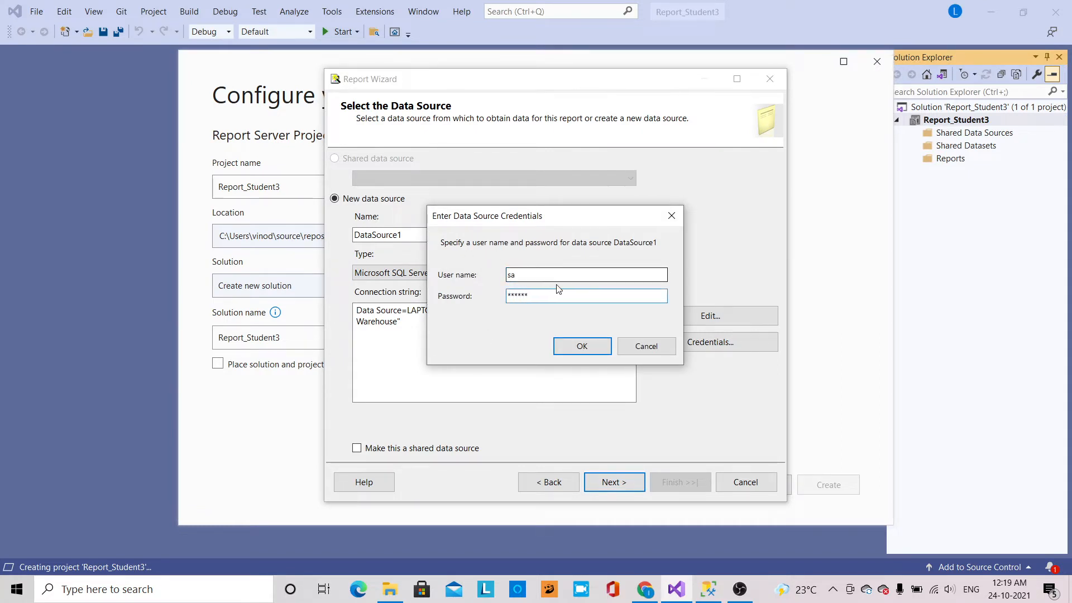
{"action": "left_click", "coordinate": [581, 347]}
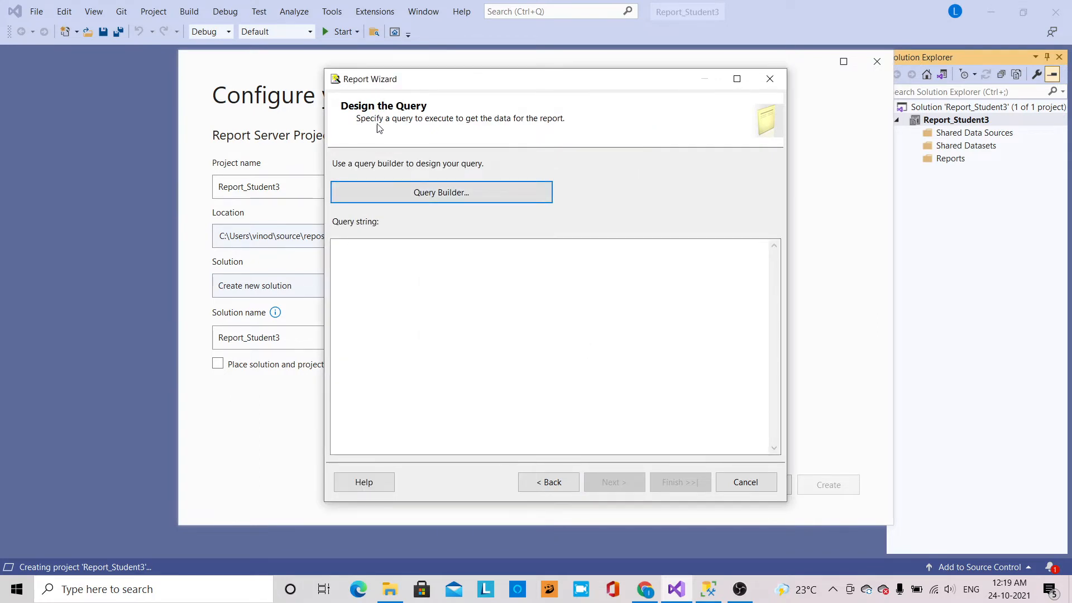
Define the report query as the text "select * from studentdetails" in the Query Designer and continue to the report type
{"action": "left_click", "coordinate": [475, 200]}
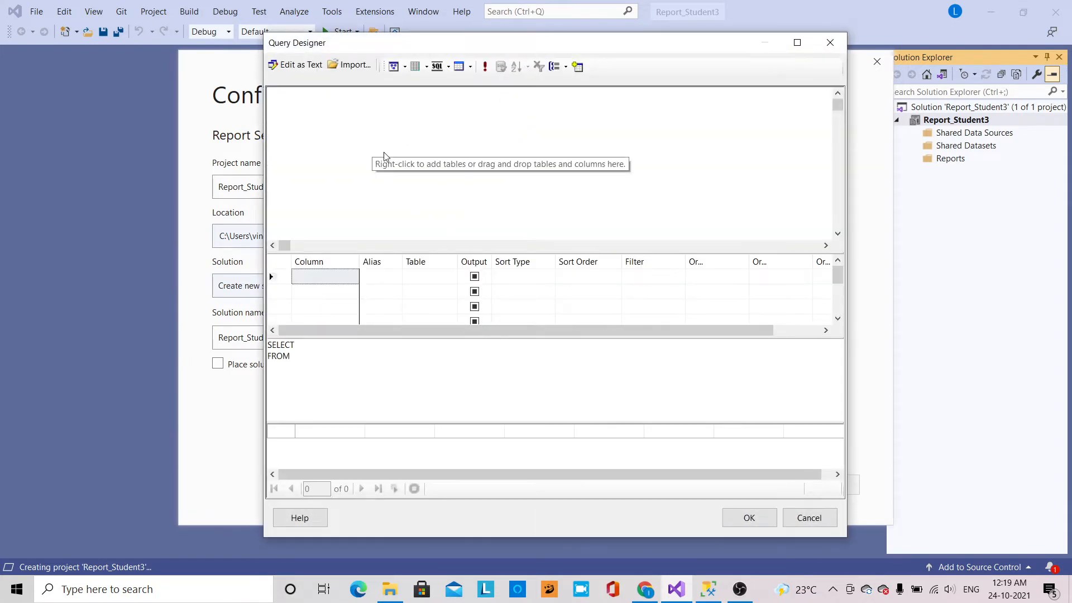
{"action": "left_click", "coordinate": [313, 345]}
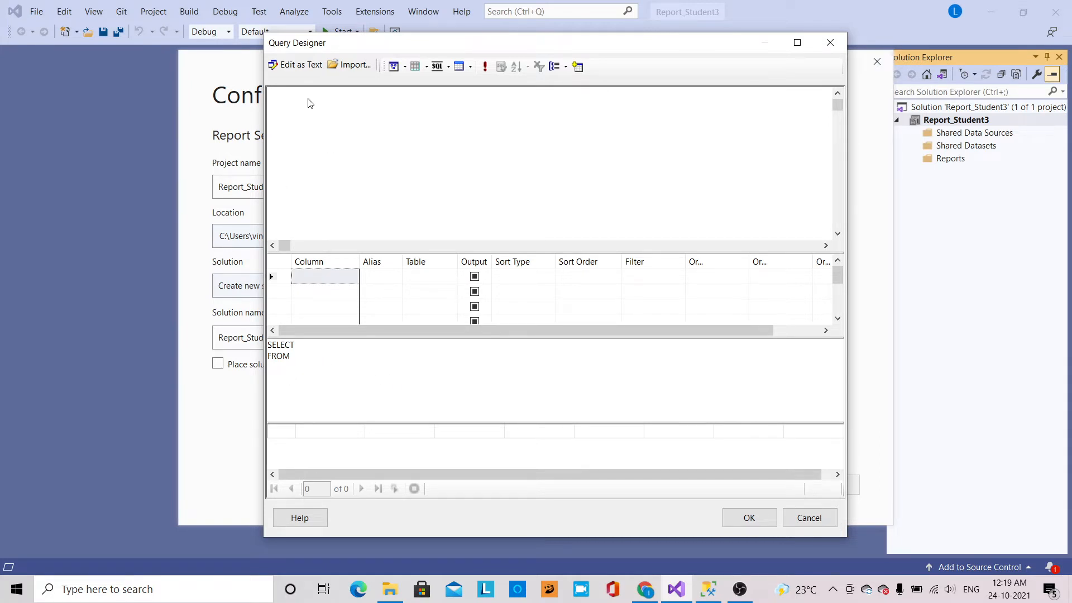
{"action": "left_click", "coordinate": [303, 66]}
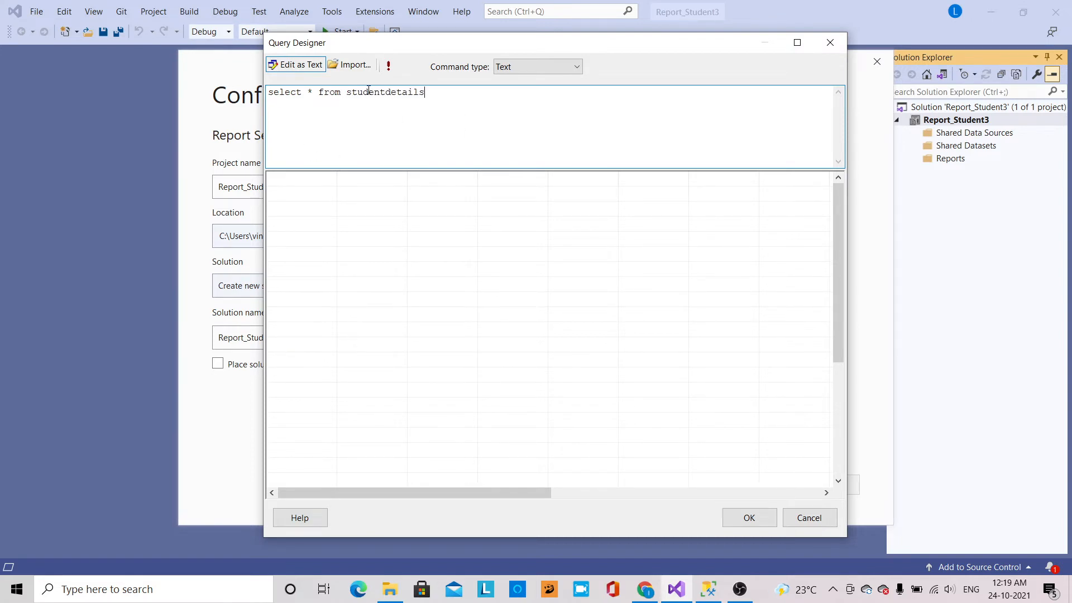
{"action": "left_click", "coordinate": [756, 517]}
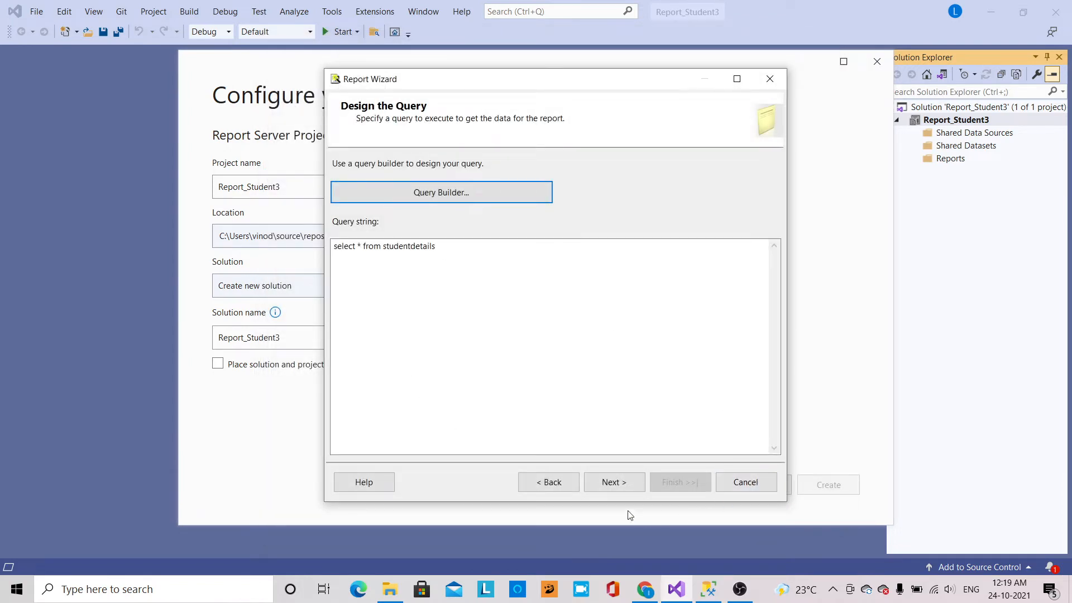
{"action": "left_click", "coordinate": [624, 490]}
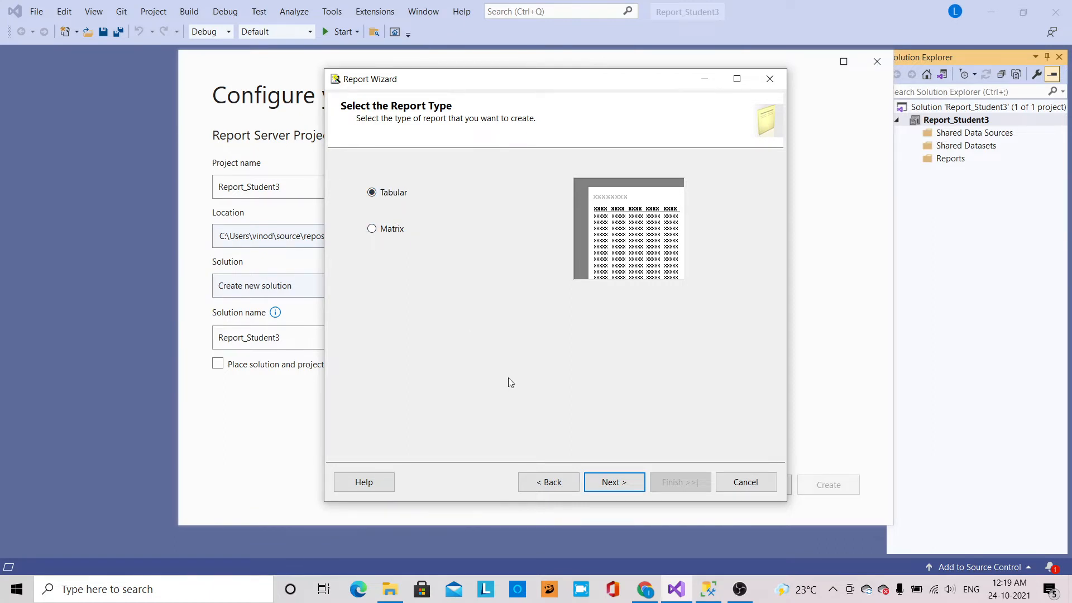
Keep the Tabular report type and add StudentId, StudentName and StudentBranch as detail fields of the table
{"action": "left_click", "coordinate": [617, 487]}
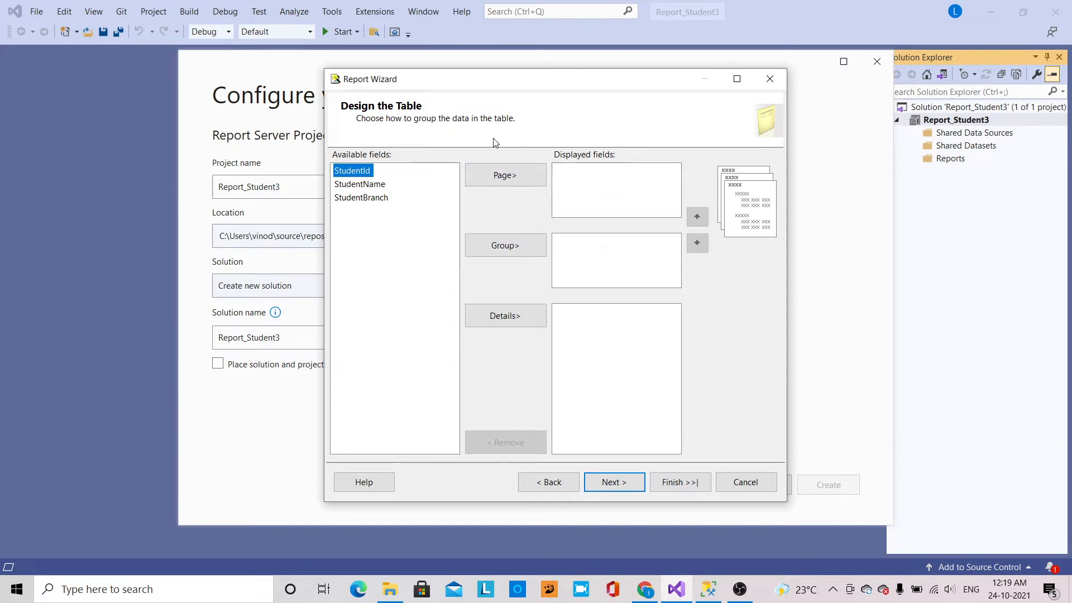
{"action": "left_click", "coordinate": [510, 318]}
{"action": "left_click", "coordinate": [510, 318]}
{"action": "left_click", "coordinate": [510, 318]}
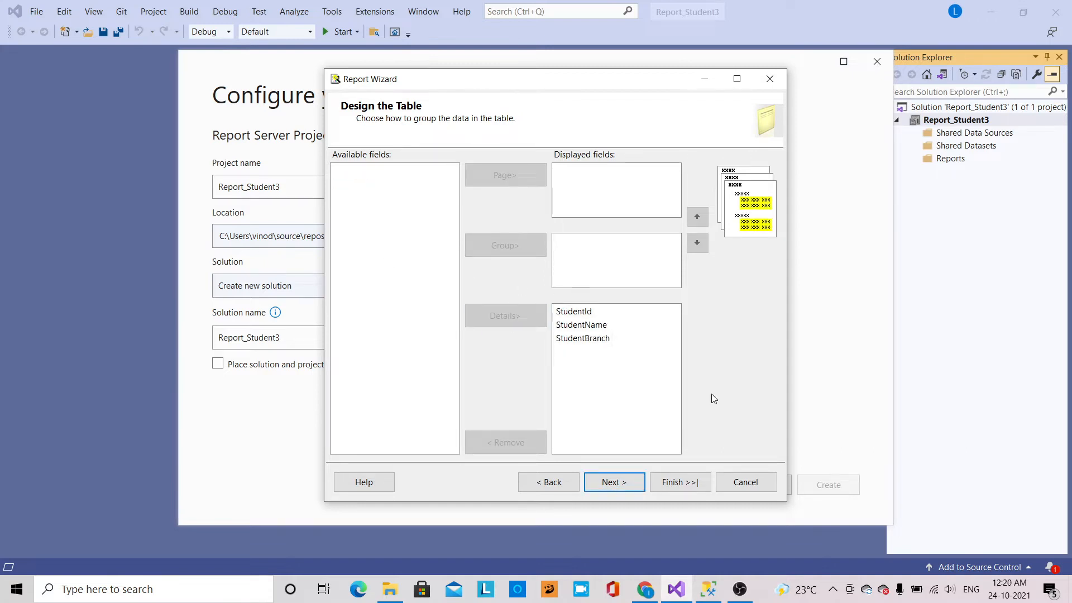
{"action": "left_click", "coordinate": [615, 484]}
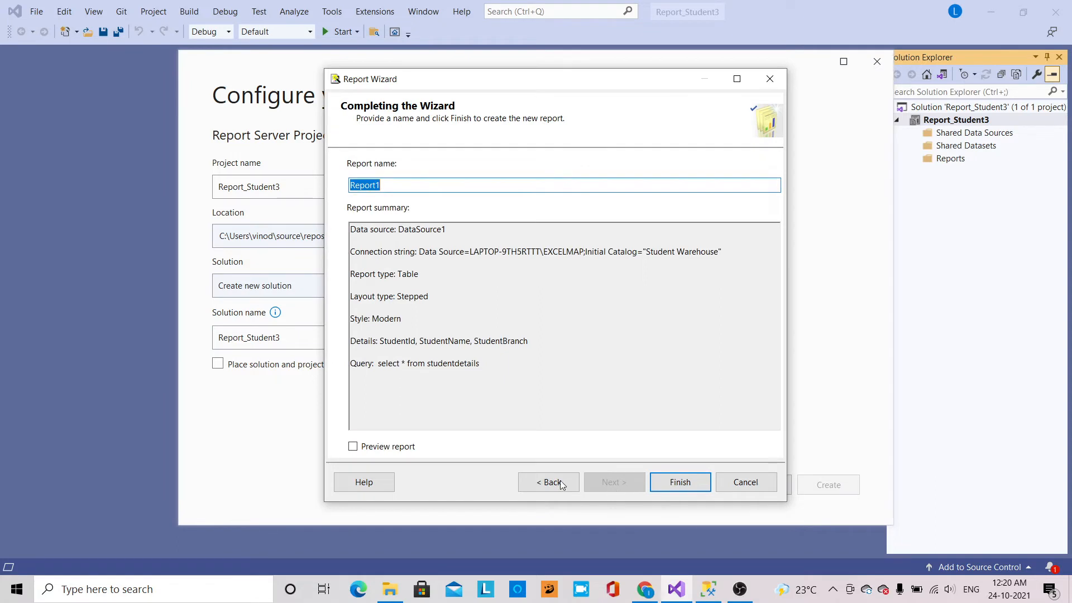
Keep the report name Report1, enable the report preview and finish the wizard
{"action": "left_click", "coordinate": [398, 183]}
{"action": "double_click", "coordinate": [398, 183]}
{"action": "left_click", "coordinate": [352, 446]}
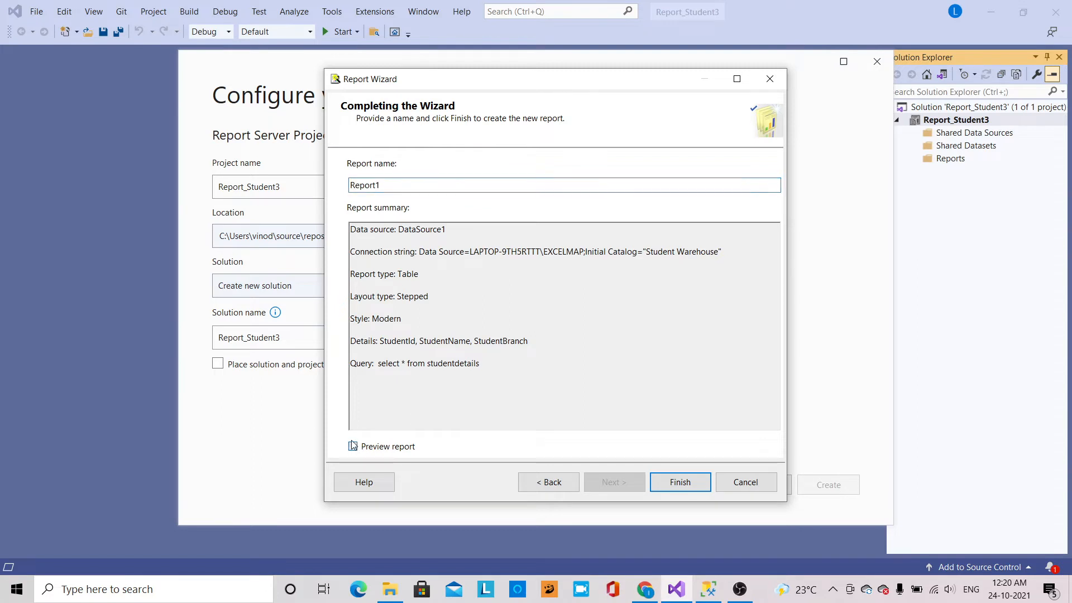
{"action": "left_click", "coordinate": [692, 490]}
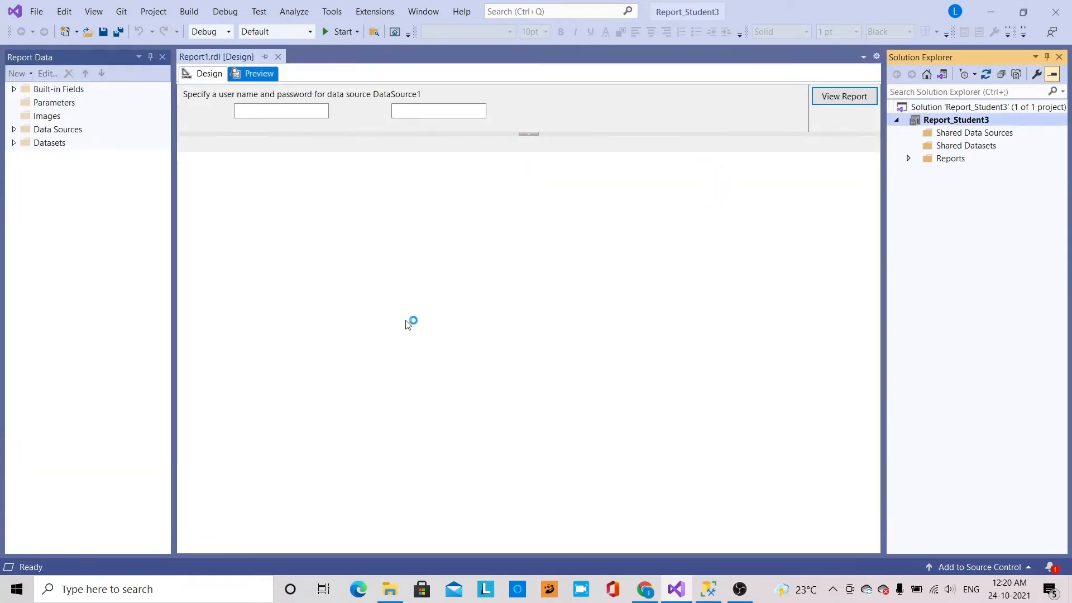
Supply login name sa and the account password for DataSource1, and render the Report1 preview
{"action": "left_click", "coordinate": [286, 111]}
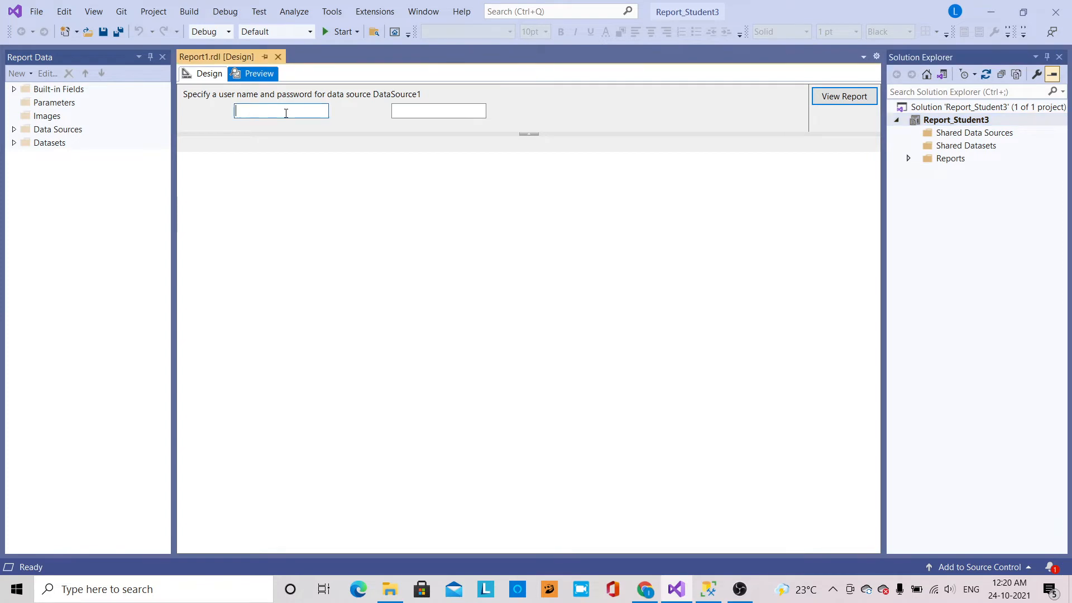
{"action": "type", "text": "sa"}
{"action": "key", "text": "Tab"}
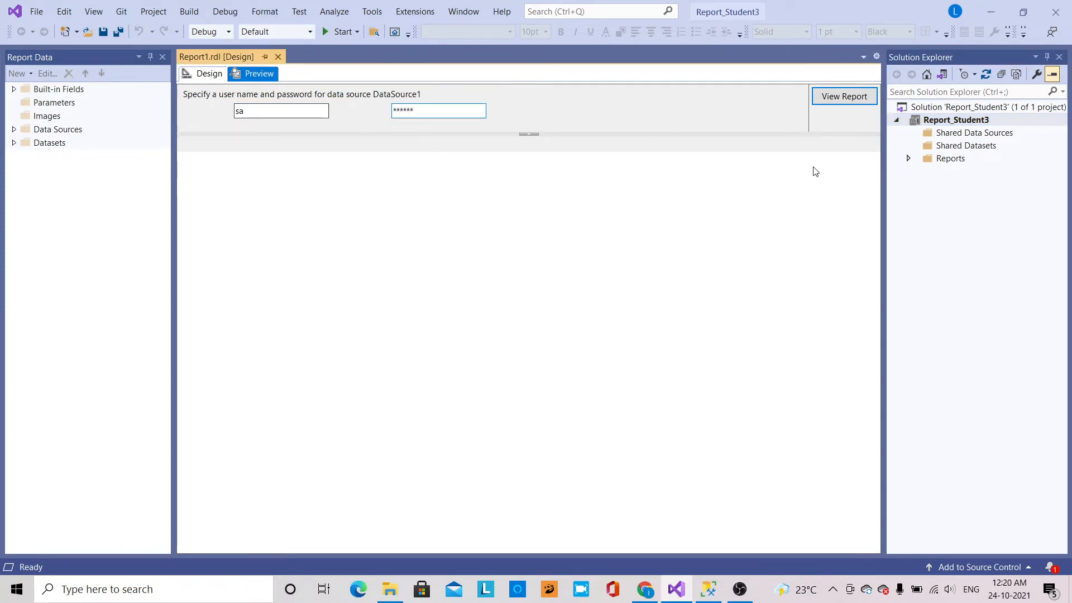
{"action": "left_click", "coordinate": [859, 96]}
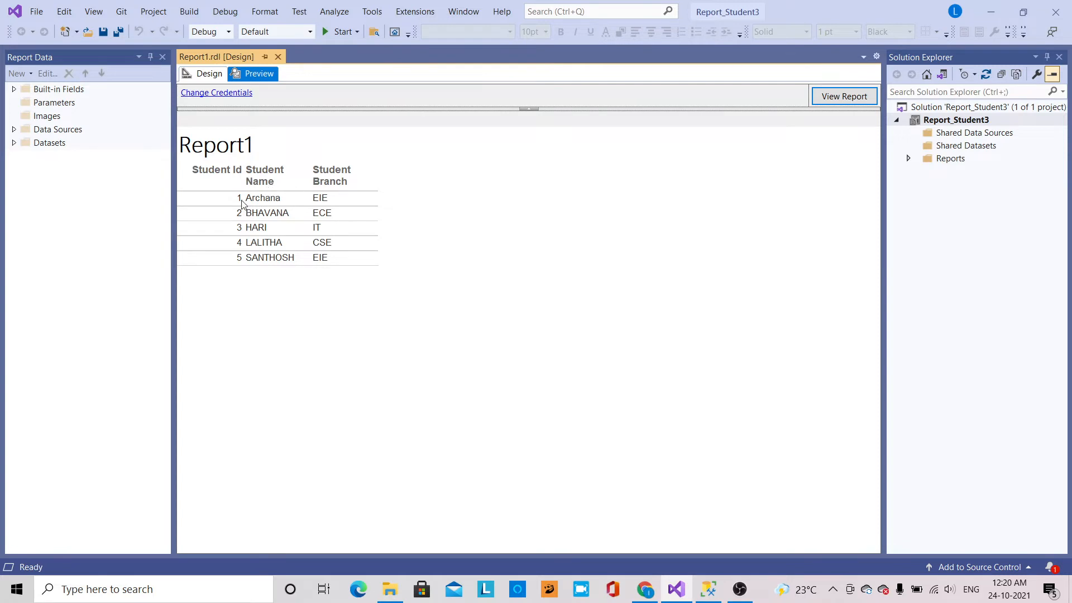
Return to the report design and widen the Student Id, Student Name and Student Branch columns so their full headers fit
{"action": "left_click", "coordinate": [208, 74]}
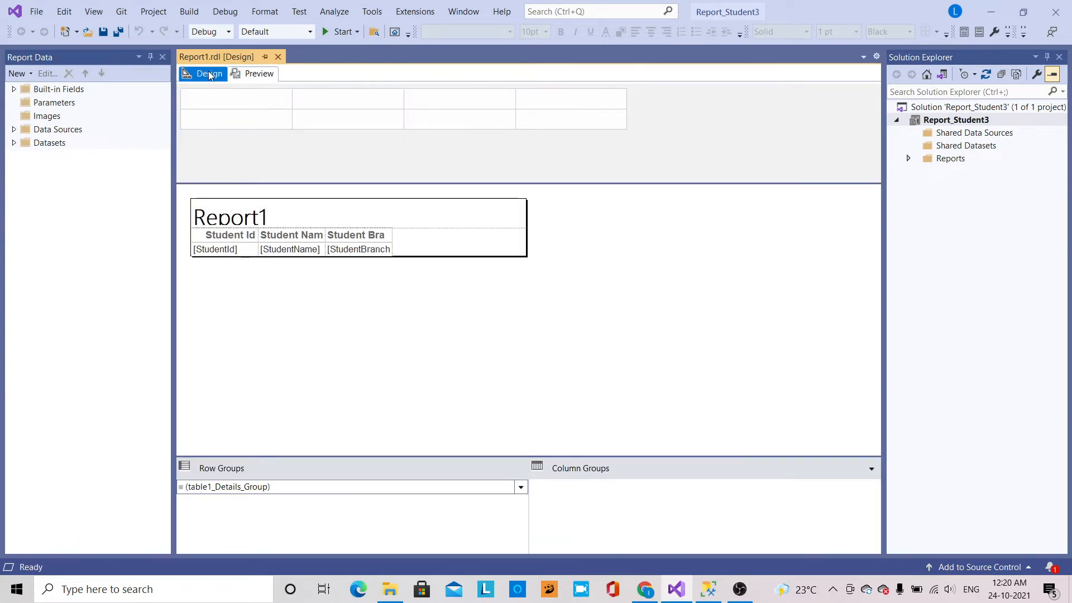
{"action": "left_click", "coordinate": [256, 236]}
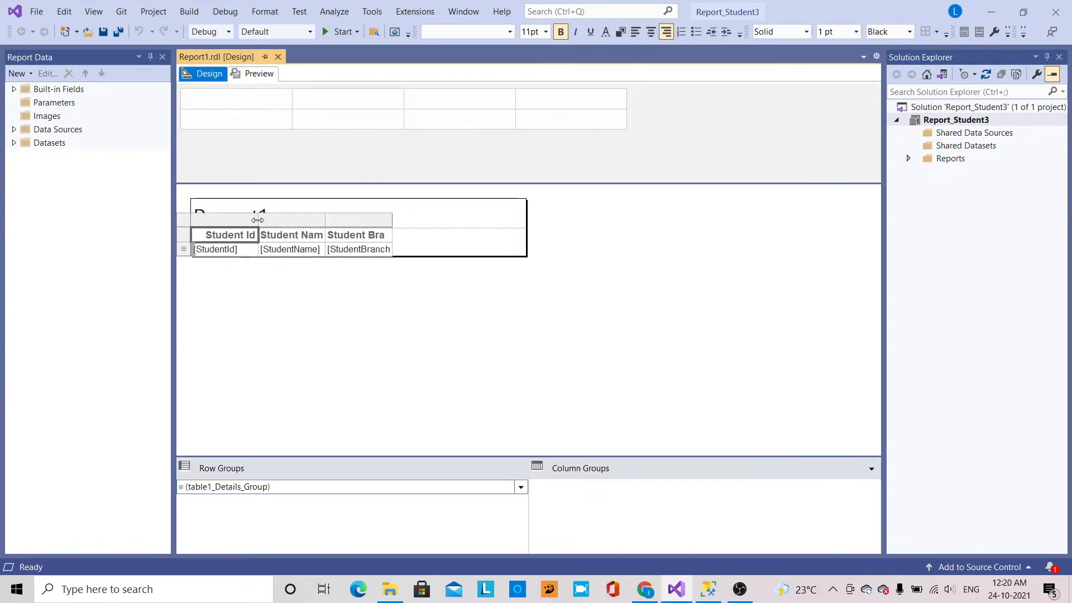
{"action": "left_click_drag", "start_coordinate": [257, 219], "coordinate": [284, 220]}
{"action": "left_click_drag", "start_coordinate": [352, 219], "coordinate": [398, 219]}
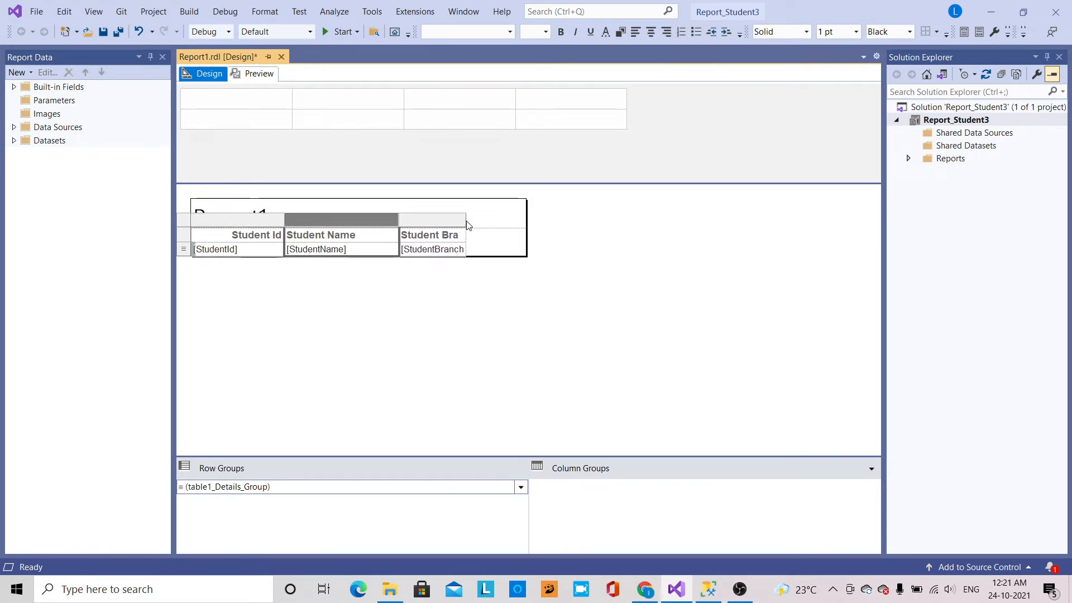
{"action": "left_click_drag", "start_coordinate": [466, 219], "coordinate": [509, 219]}
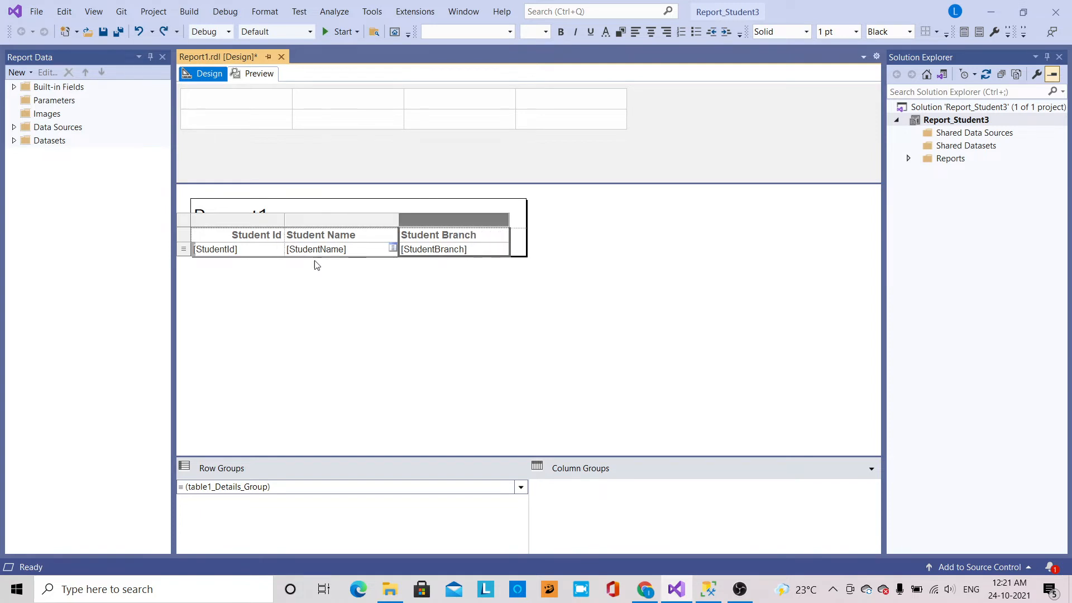
{"action": "left_click", "coordinate": [279, 282]}
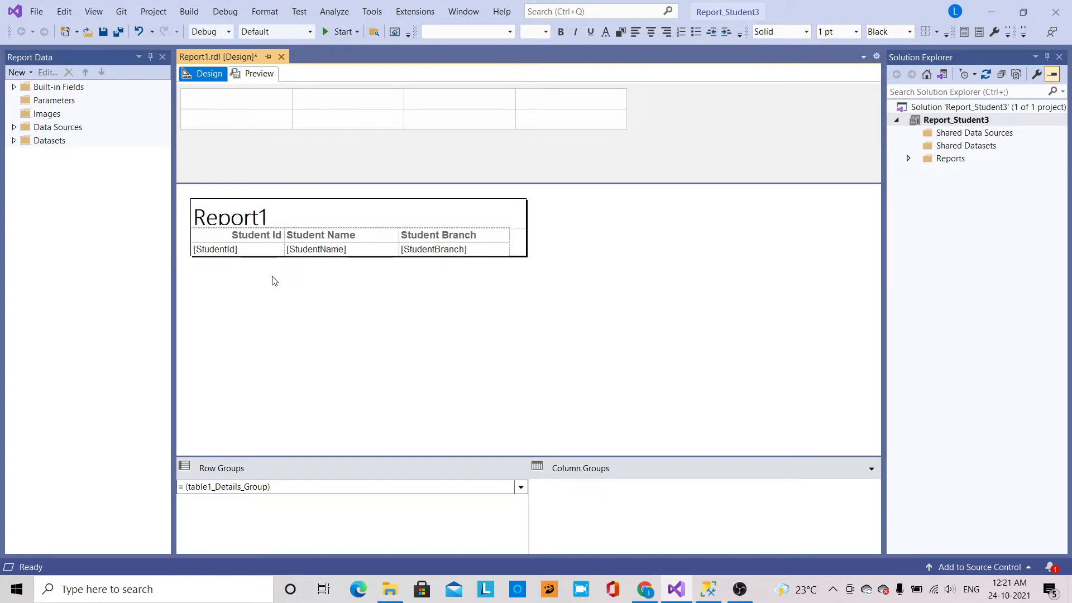
In the Student Id header's text box properties, look through the Time and Date number formats and select the Currency category
{"action": "right_click", "coordinate": [263, 235]}
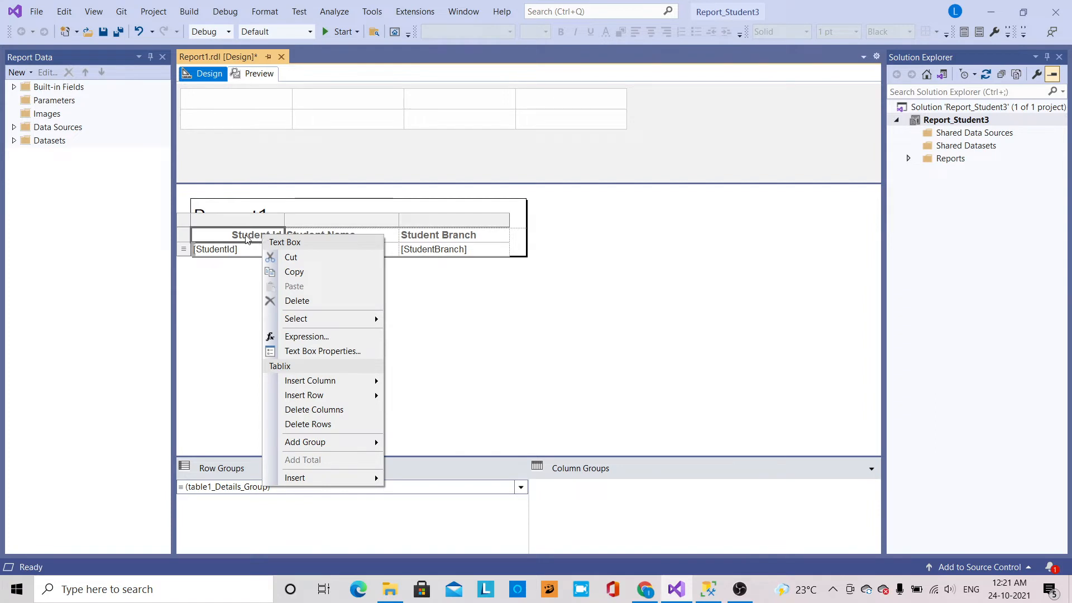
{"action": "left_click", "coordinate": [316, 351]}
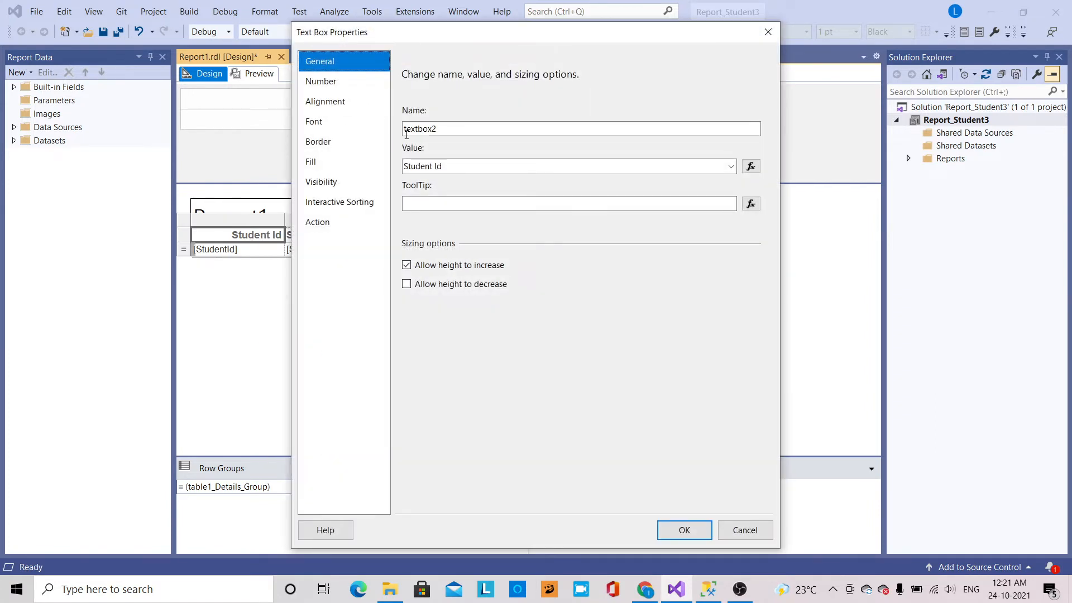
{"action": "left_click", "coordinate": [344, 91]}
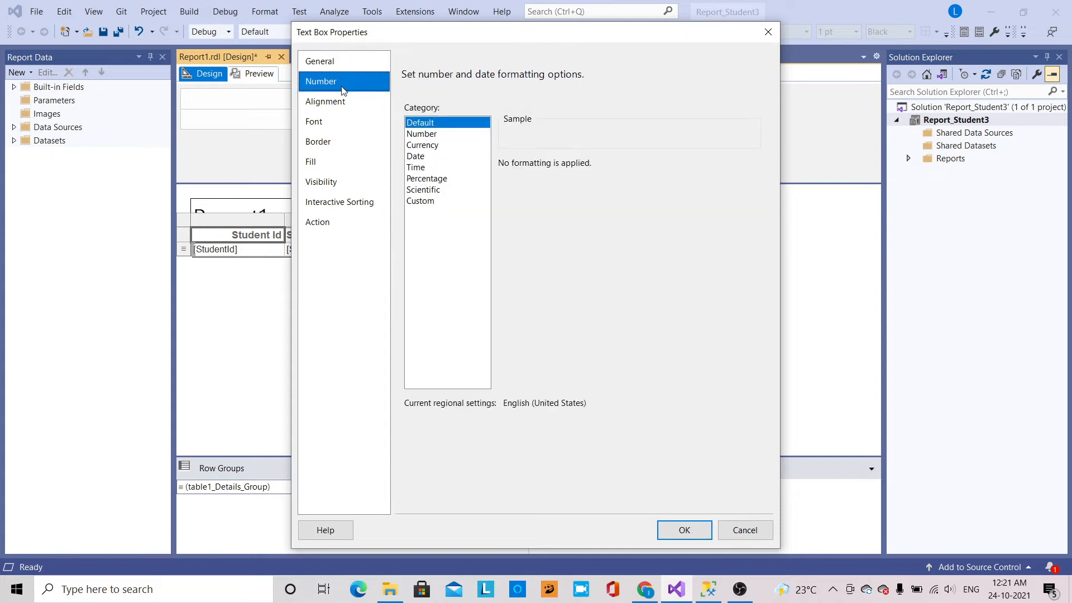
{"action": "left_click", "coordinate": [344, 105]}
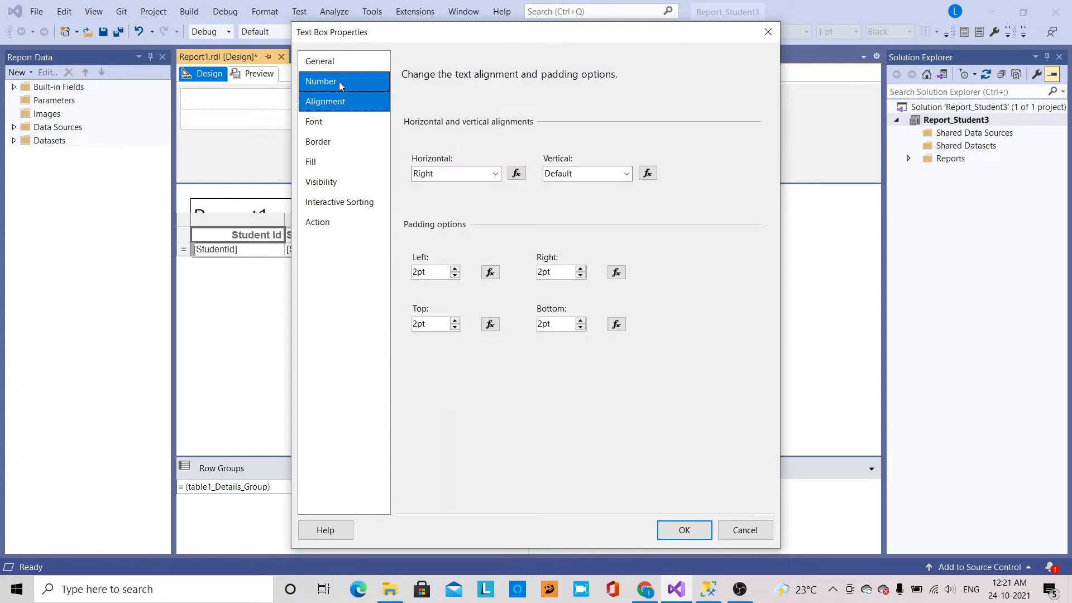
{"action": "left_click", "coordinate": [346, 88]}
{"action": "left_click", "coordinate": [424, 145]}
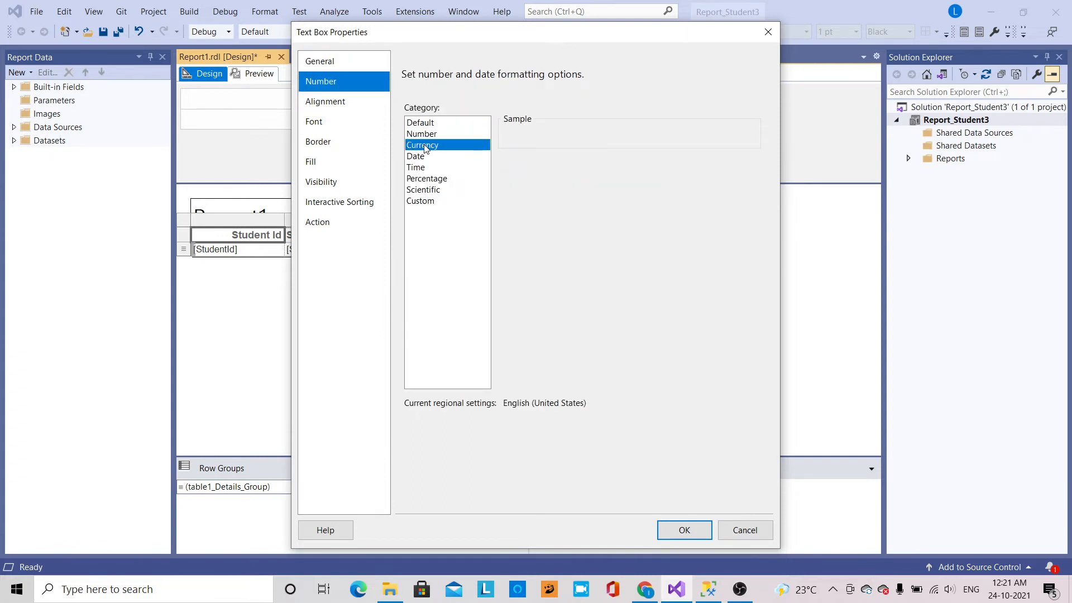
{"action": "left_click", "coordinate": [424, 167]}
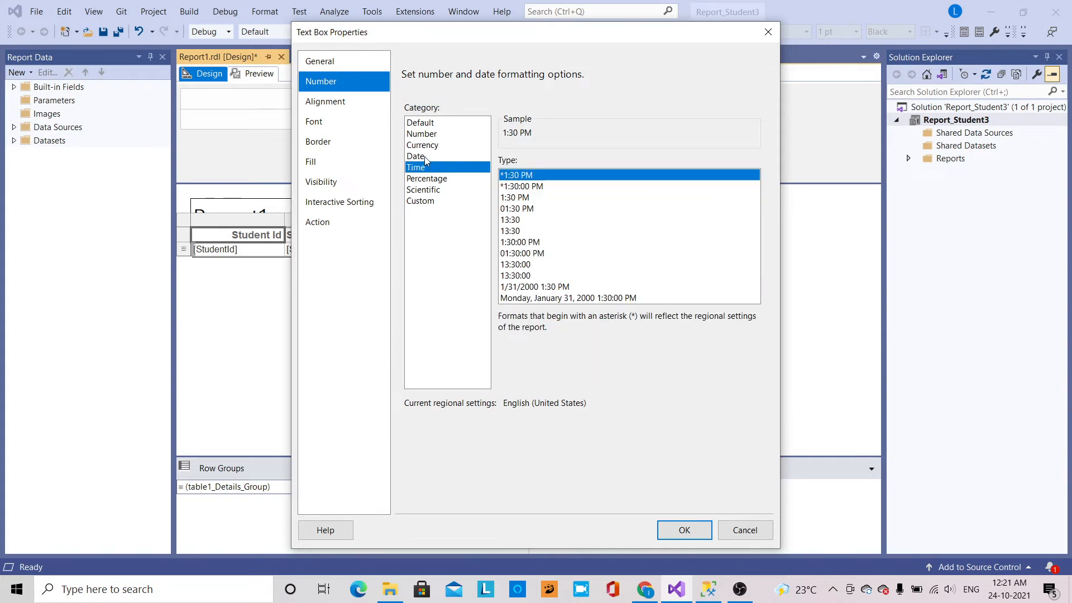
{"action": "left_click", "coordinate": [427, 157]}
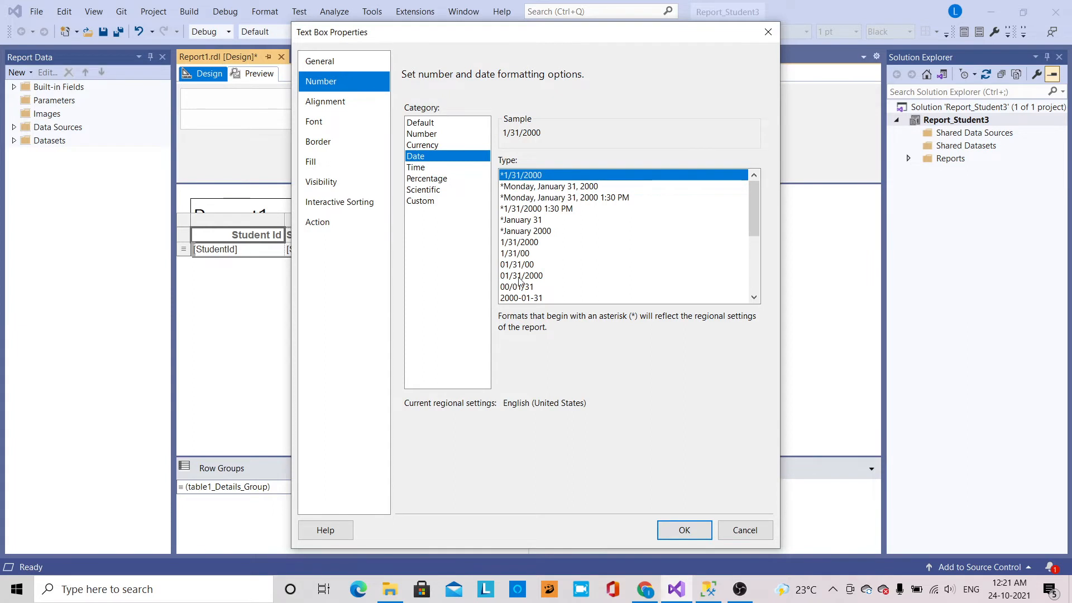
{"action": "left_click", "coordinate": [423, 147]}
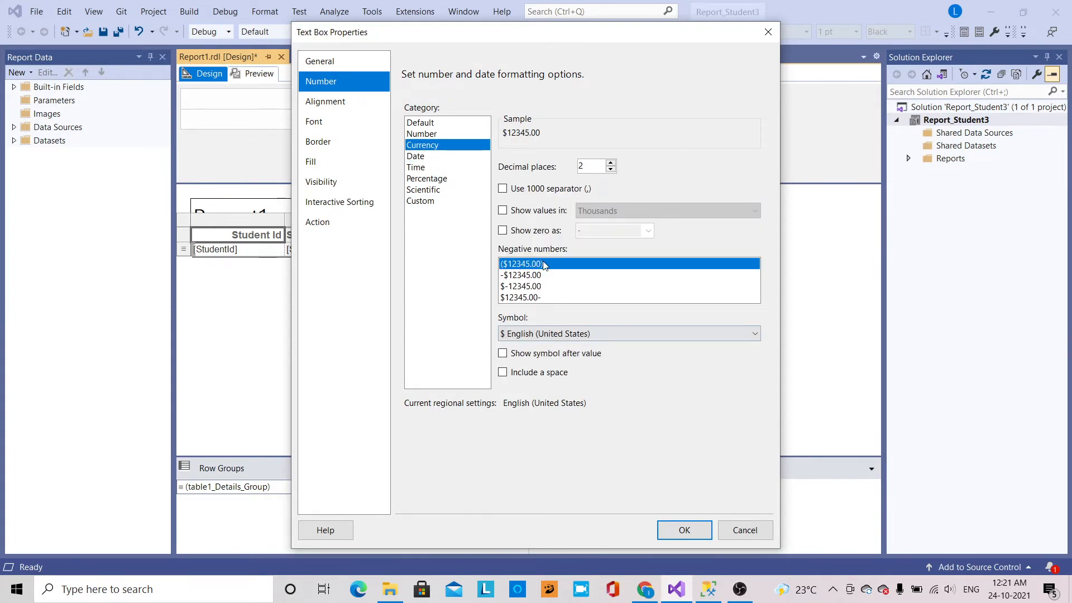
Set the Student Id header's horizontal alignment to Center and vertical alignment to Middle, and apply the text box properties
{"action": "left_click", "coordinate": [336, 103]}
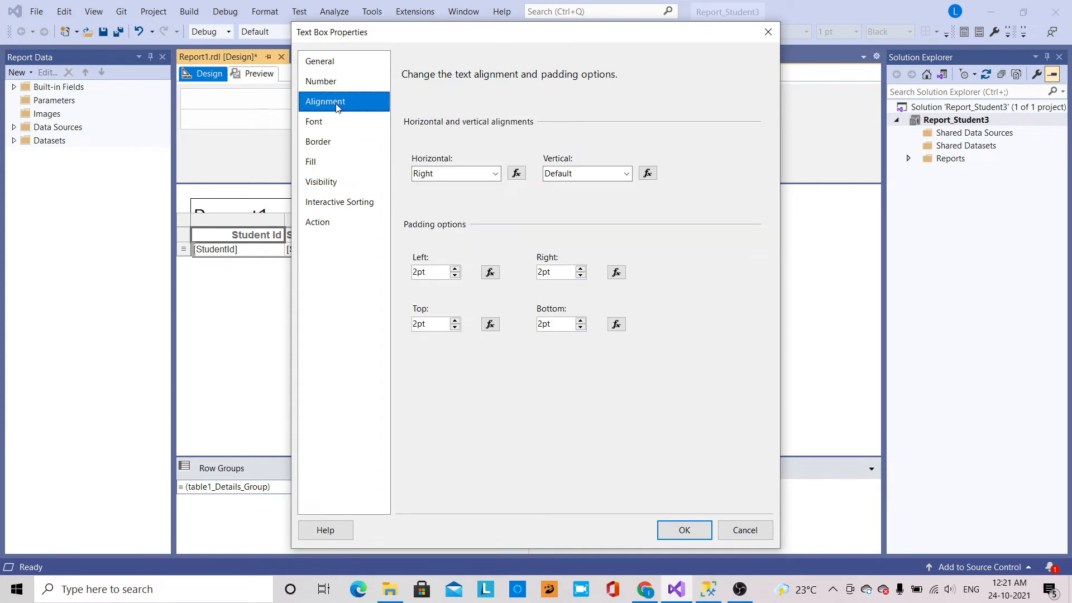
{"action": "left_click", "coordinate": [494, 174]}
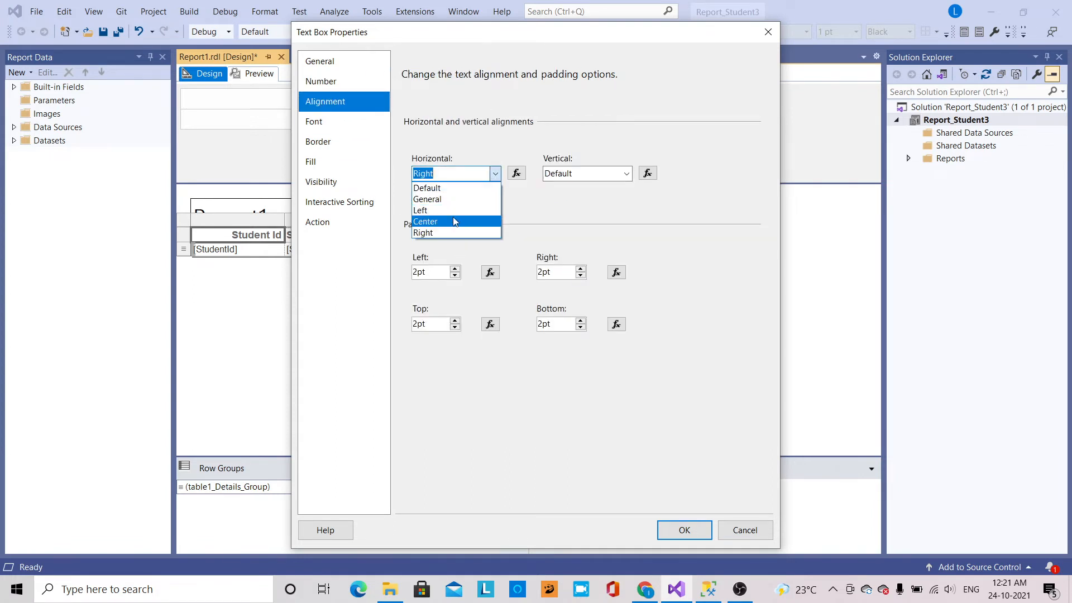
{"action": "left_click", "coordinate": [453, 222]}
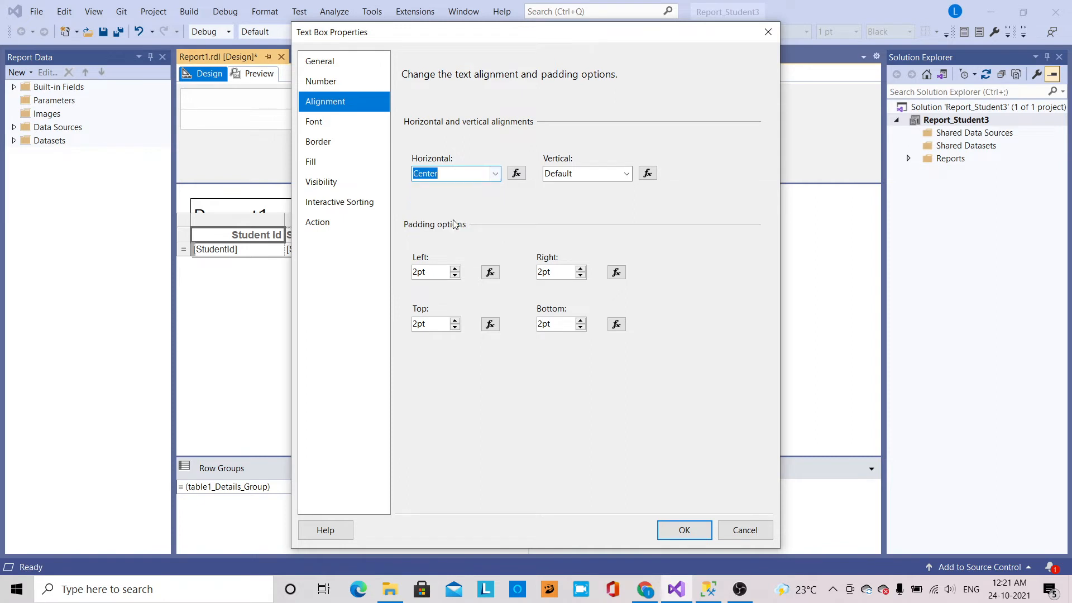
{"action": "left_click", "coordinate": [627, 174]}
{"action": "left_click", "coordinate": [574, 210]}
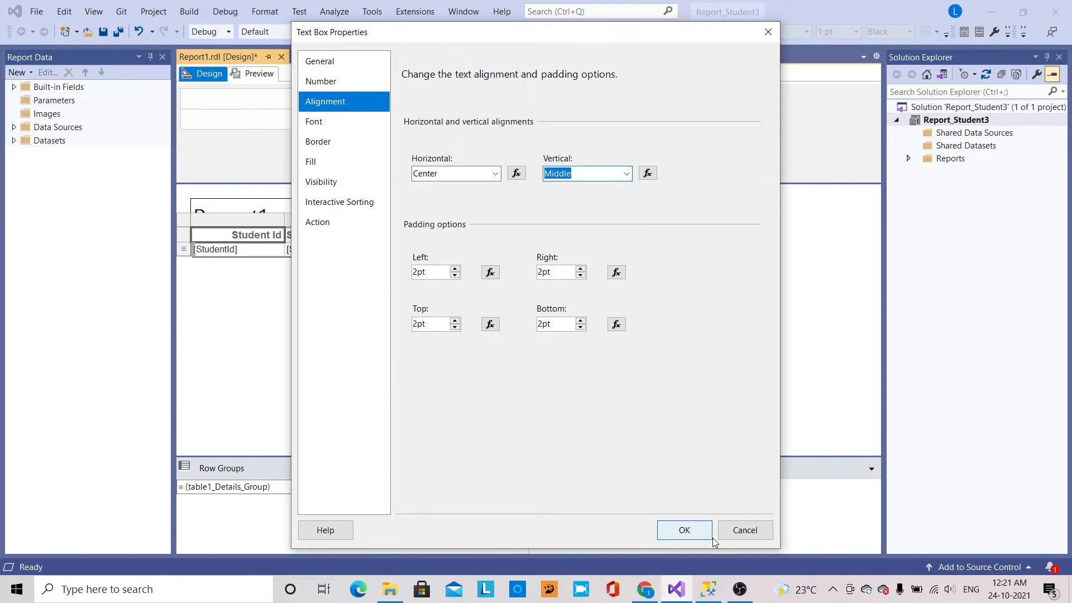
{"action": "left_click", "coordinate": [696, 531]}
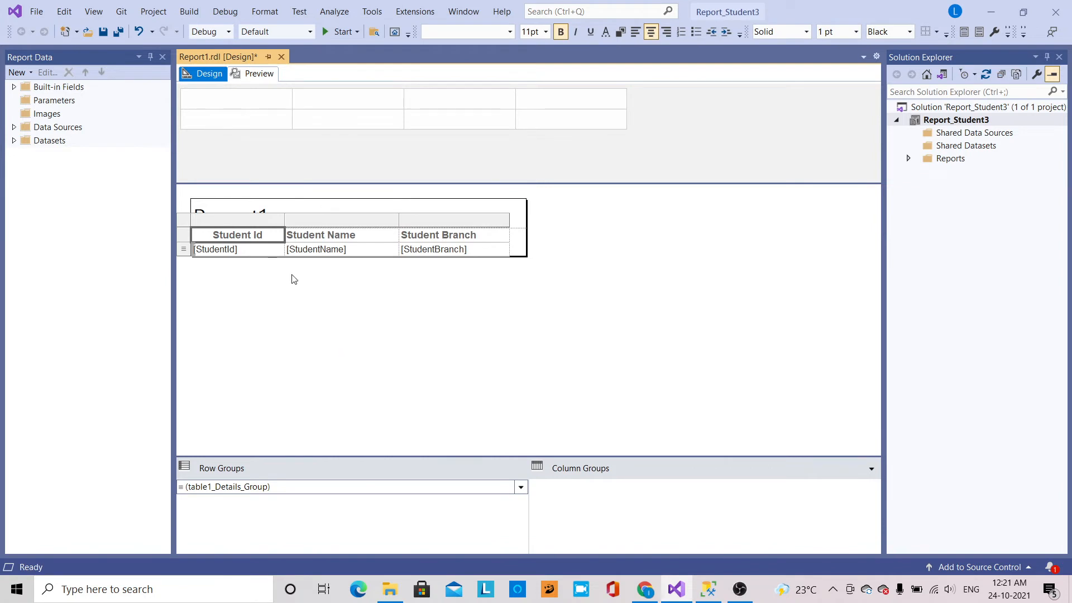
Align the Student Name header text box to Center horizontally and Middle vertically
{"action": "right_click", "coordinate": [336, 241]}
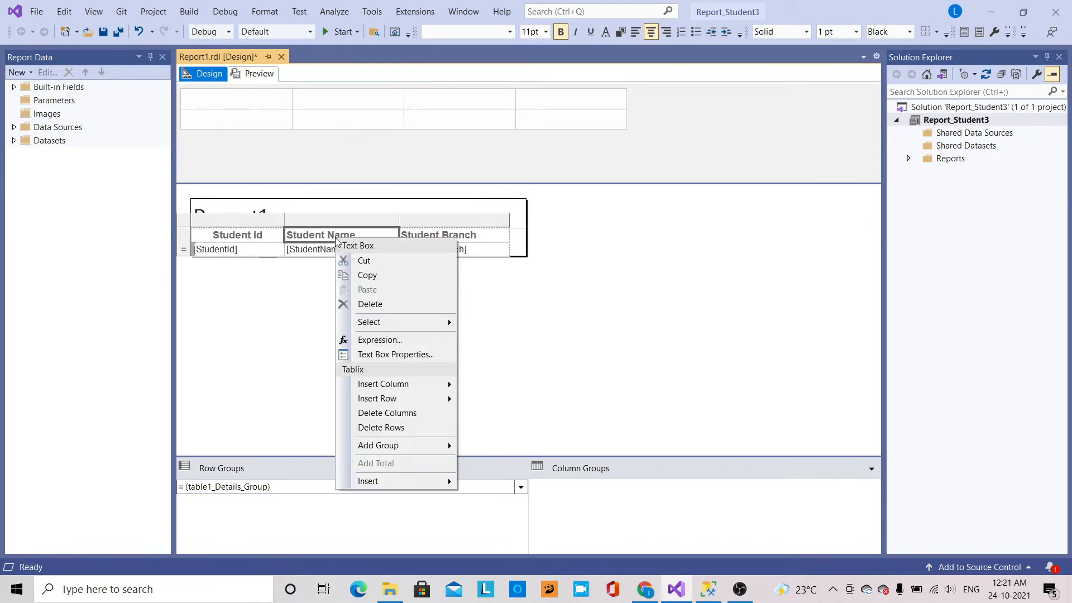
{"action": "left_click", "coordinate": [384, 356]}
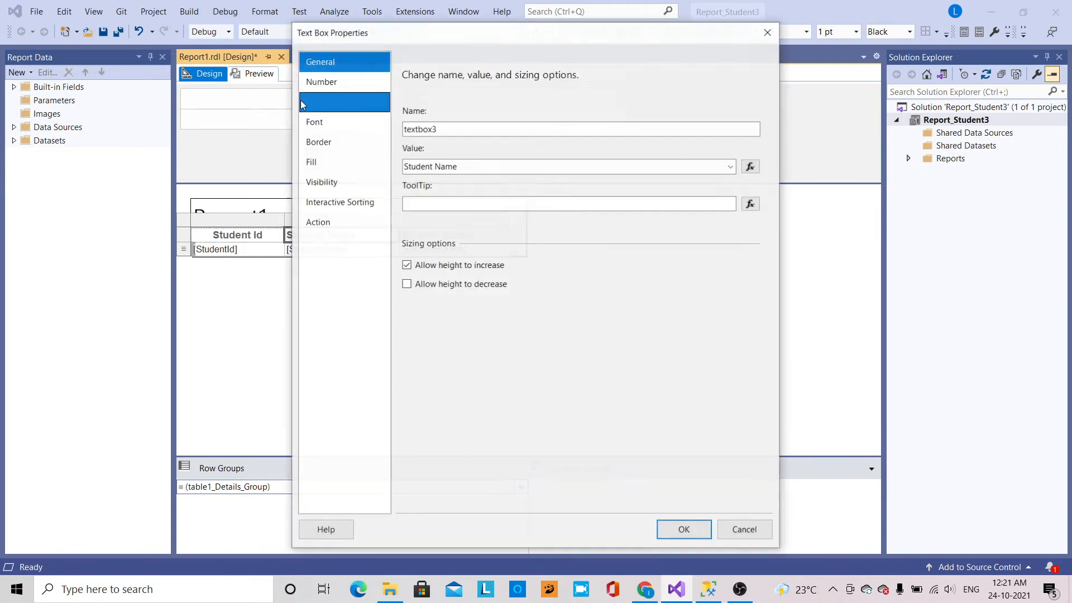
{"action": "left_click", "coordinate": [349, 113]}
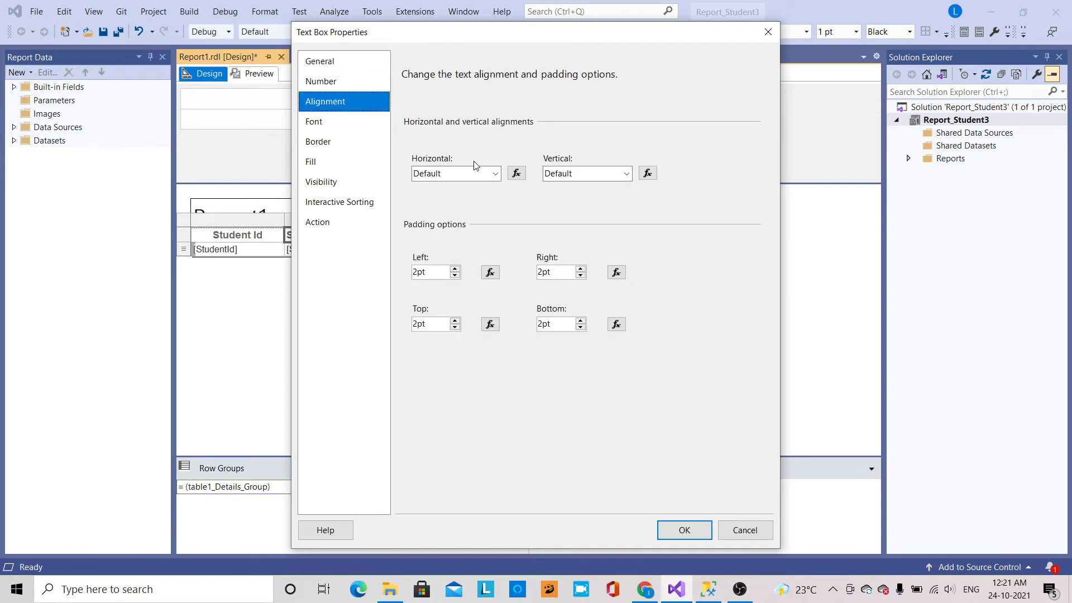
{"action": "left_click", "coordinate": [495, 174]}
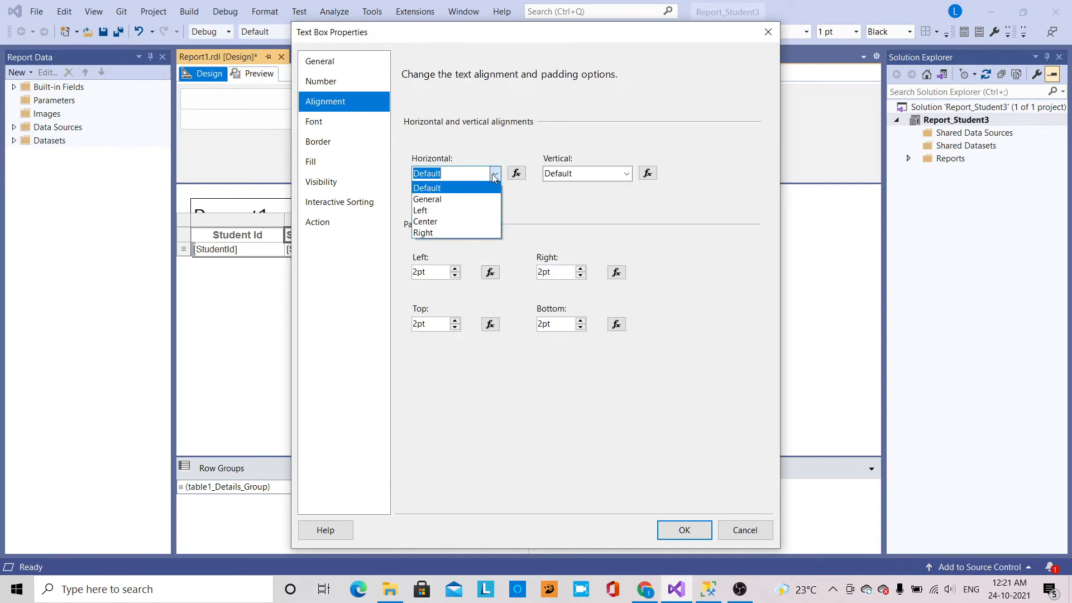
{"action": "left_click", "coordinate": [458, 222]}
{"action": "left_click", "coordinate": [626, 173]}
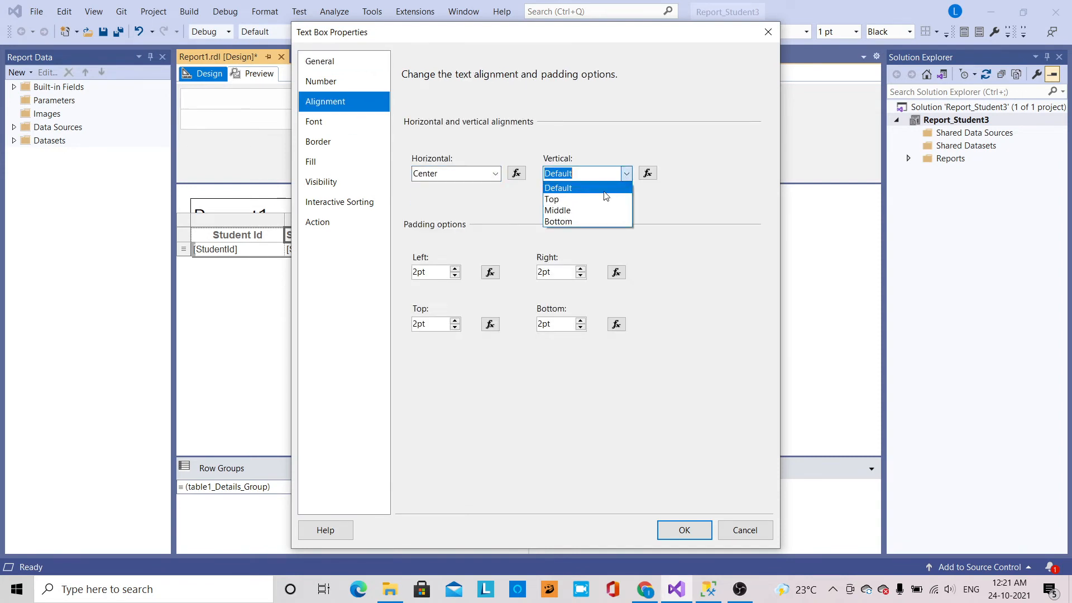
{"action": "left_click", "coordinate": [593, 211]}
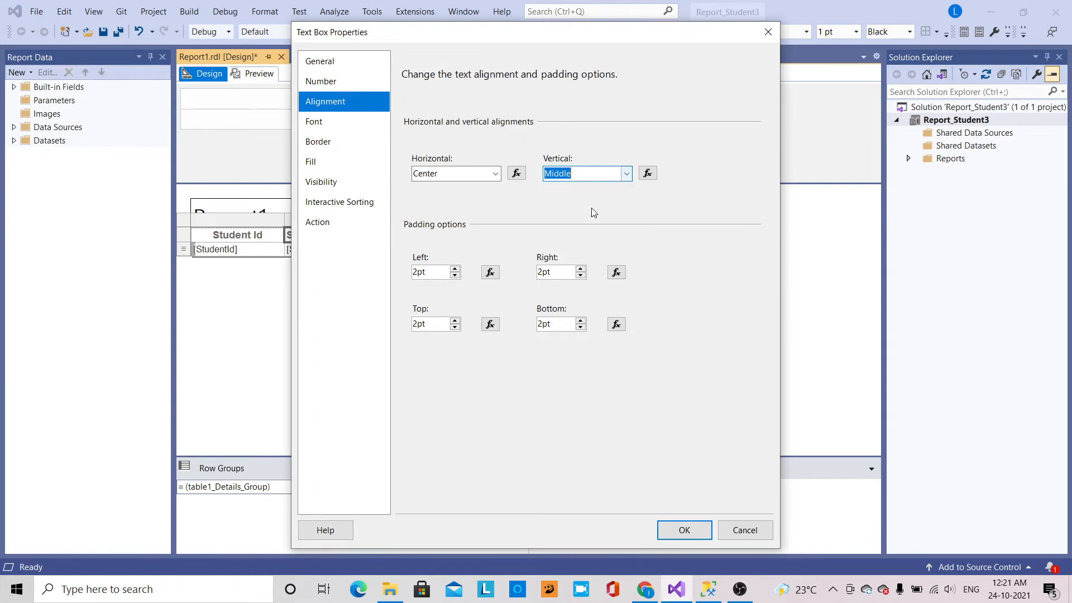
{"action": "left_click", "coordinate": [686, 528]}
Align the Student Branch header text box to Center horizontally and Middle vertically
{"action": "right_click", "coordinate": [472, 235]}
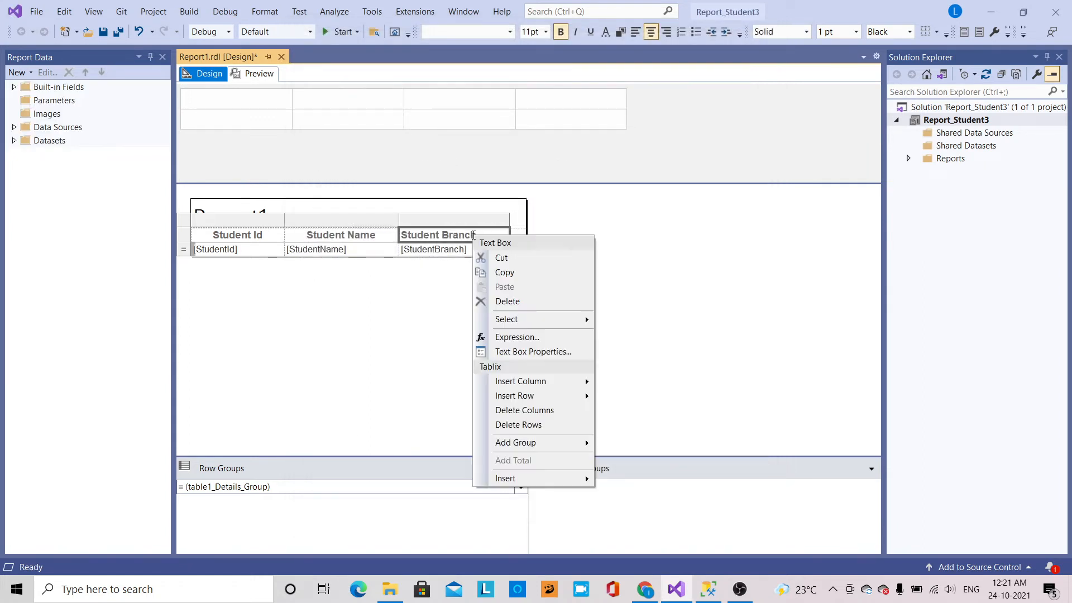
{"action": "left_click", "coordinate": [528, 351]}
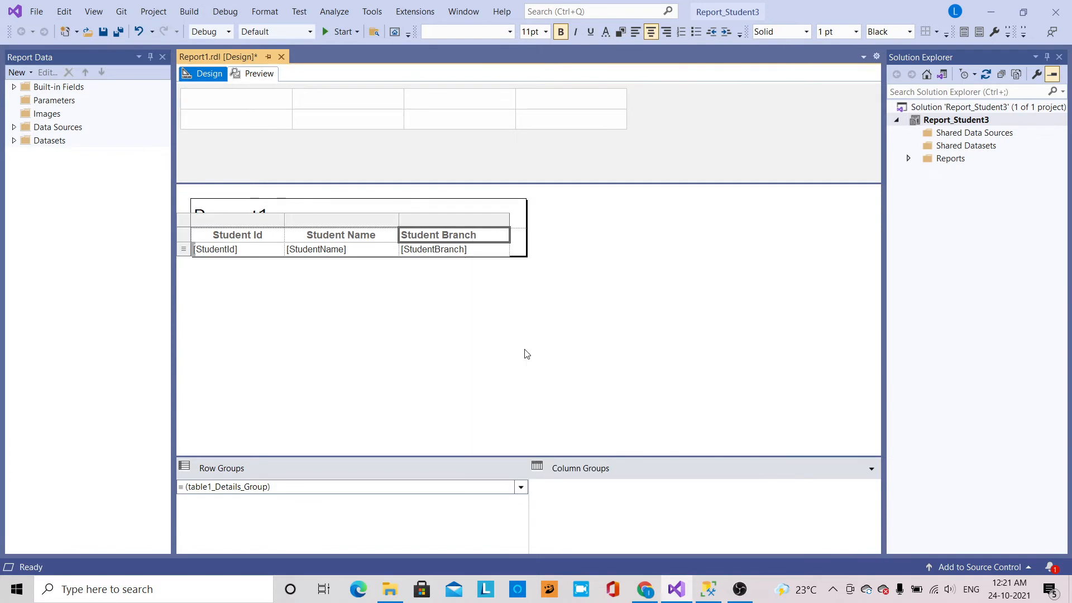
{"action": "left_click", "coordinate": [340, 103]}
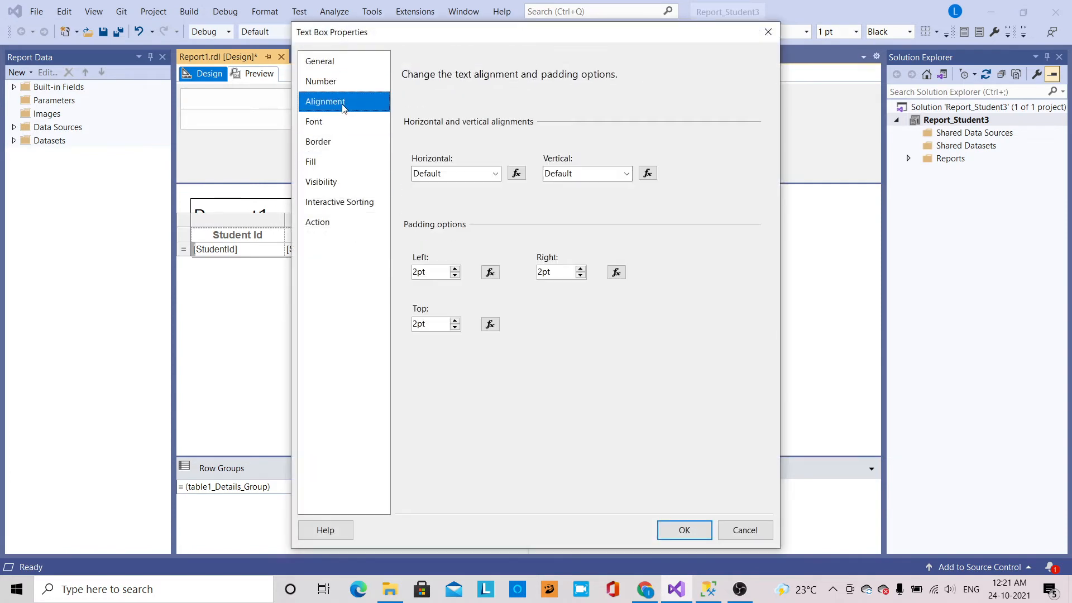
{"action": "left_click", "coordinate": [495, 174]}
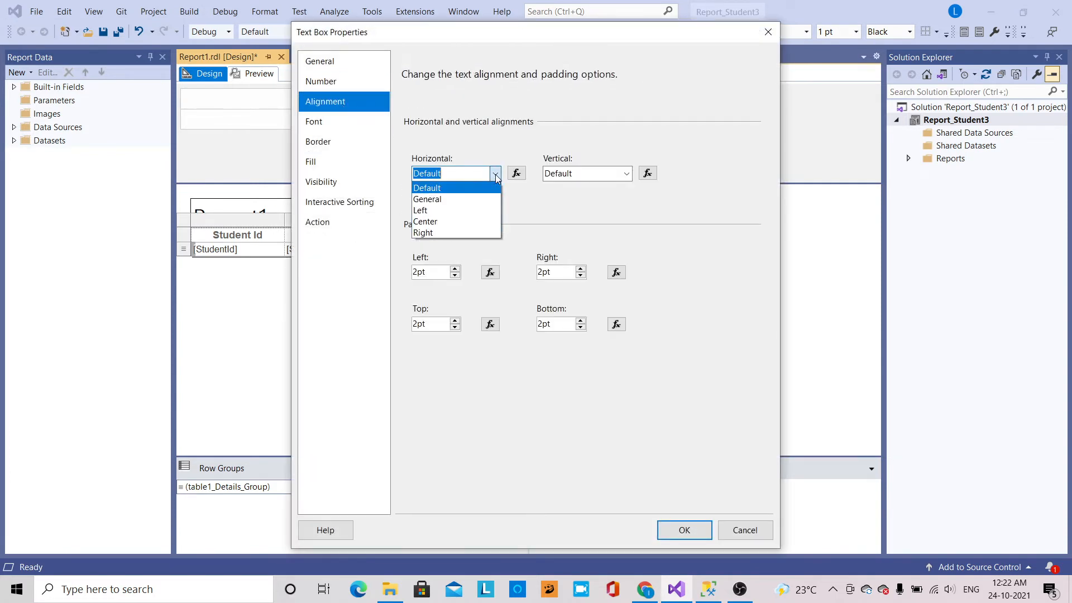
{"action": "left_click", "coordinate": [446, 218]}
{"action": "left_click", "coordinate": [625, 174]}
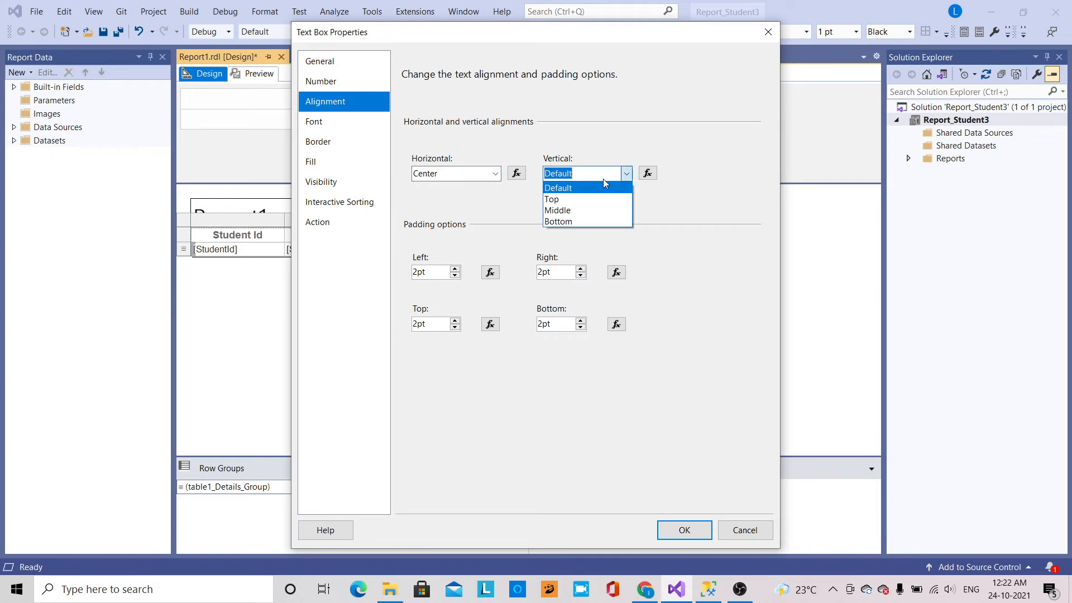
{"action": "left_click", "coordinate": [569, 208]}
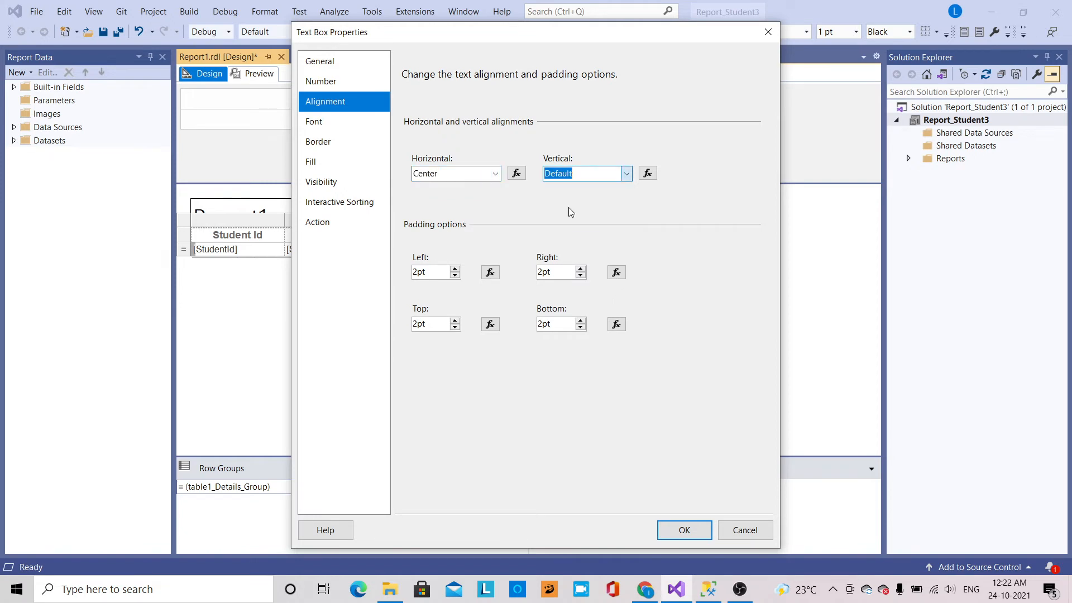
{"action": "left_click", "coordinate": [688, 530]}
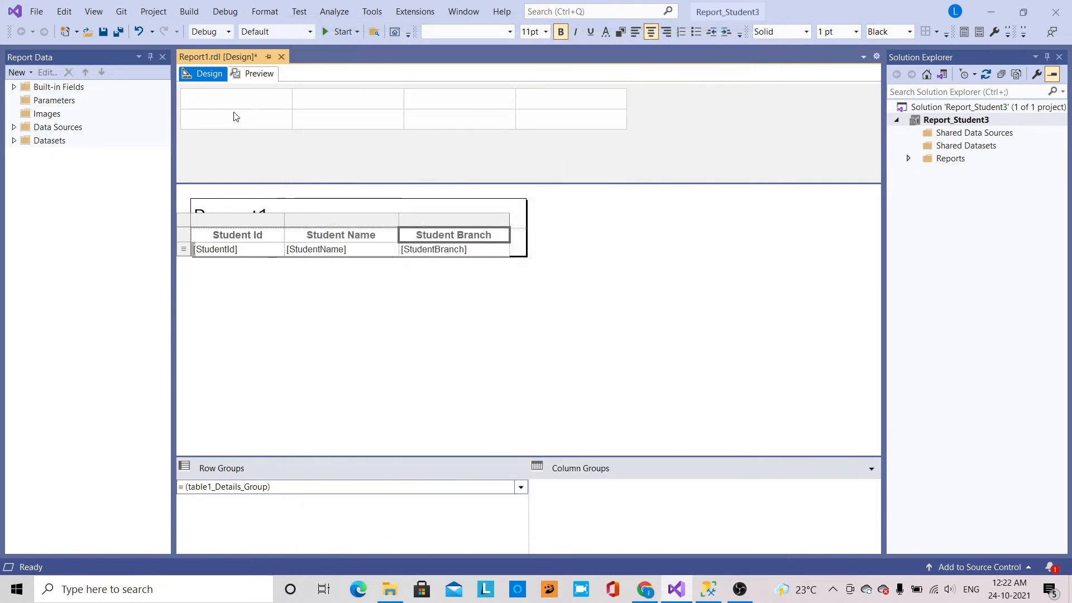
Preview Report1 with its centered headers, entering login name sa and the account password for DataSource1
{"action": "left_click", "coordinate": [255, 74]}
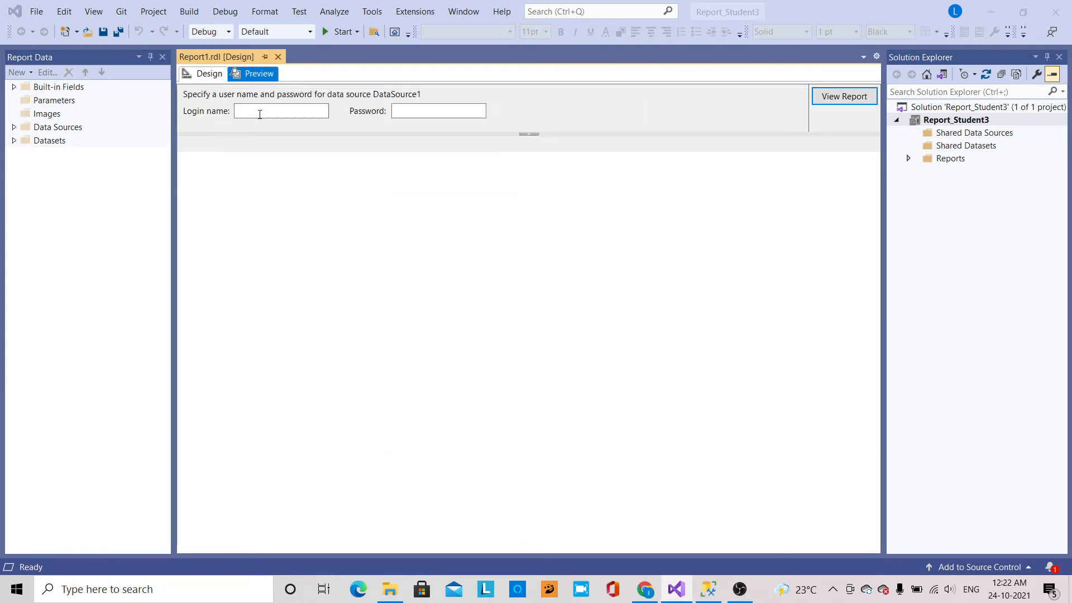
{"action": "left_click", "coordinate": [260, 114]}
{"action": "type", "text": "*"}
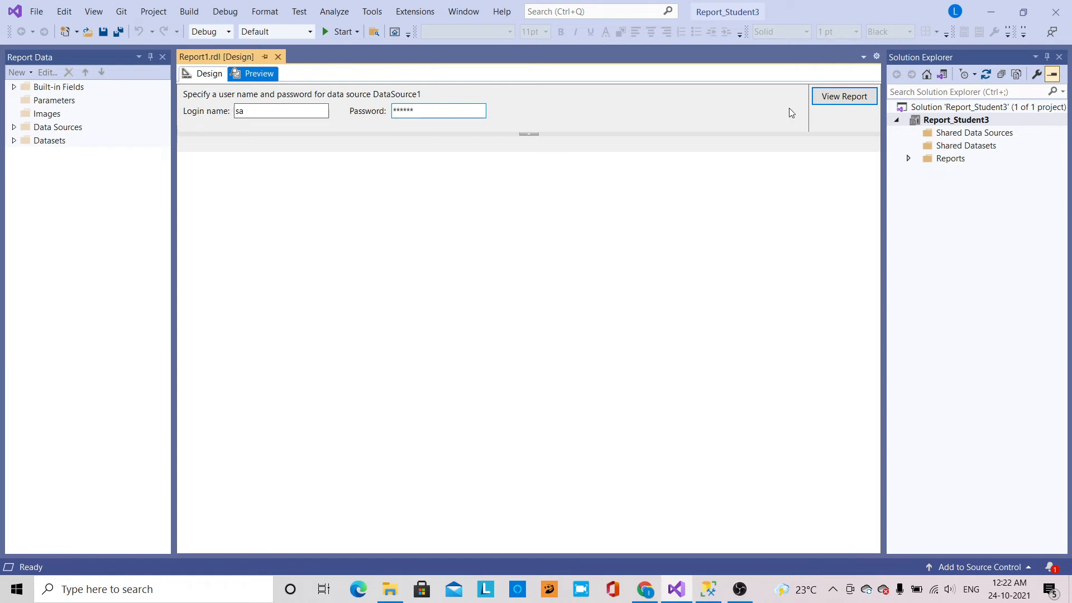
{"action": "left_click", "coordinate": [820, 98]}
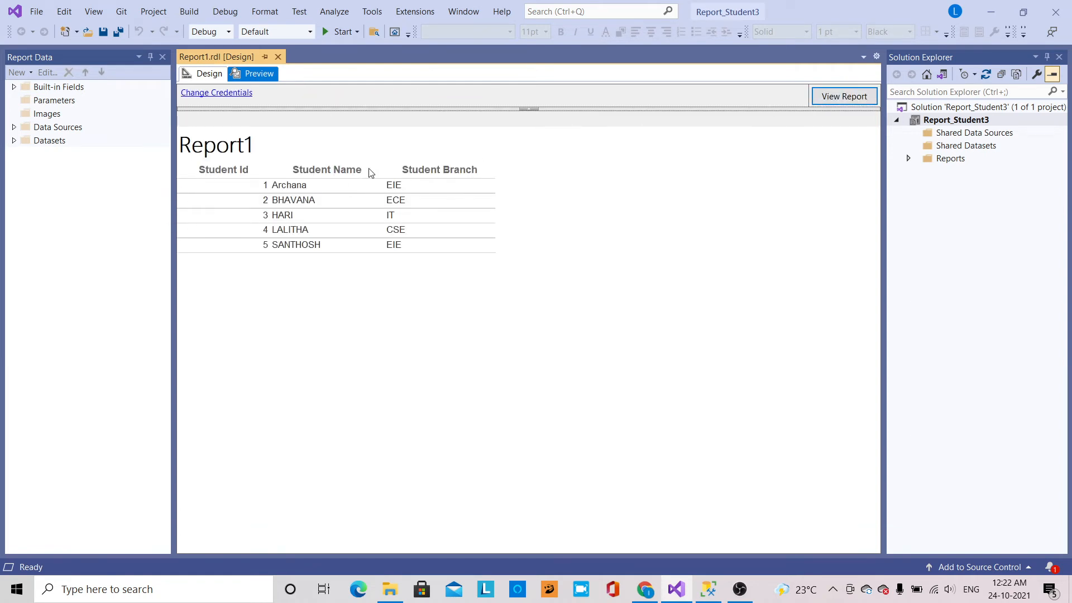
Return to the report design and align the [StudentId] data text box to Center horizontally and Middle vertically
{"action": "left_click", "coordinate": [203, 74]}
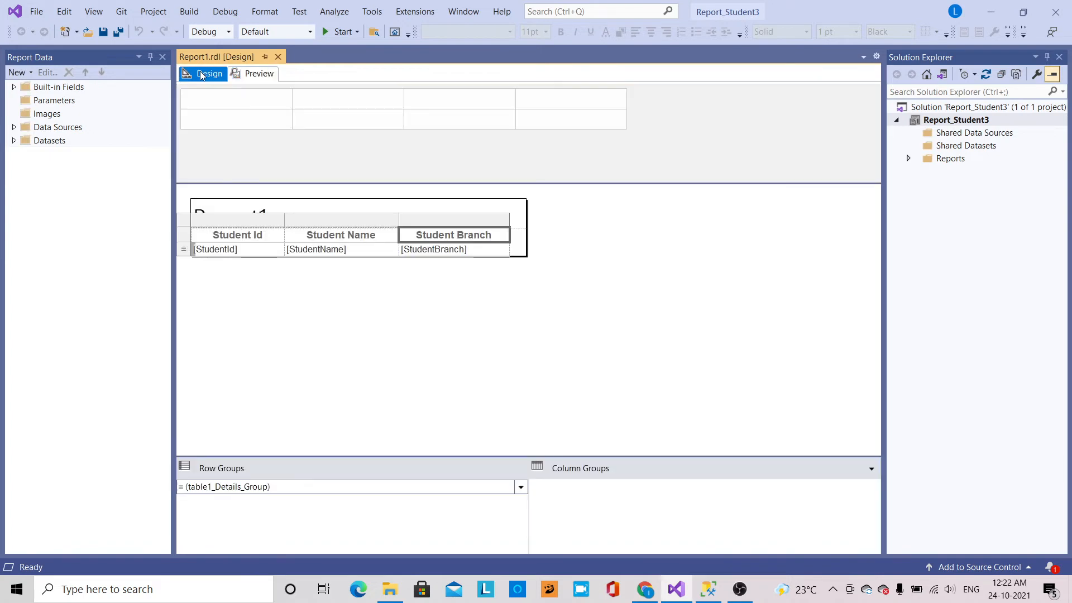
{"action": "right_click", "coordinate": [249, 254]}
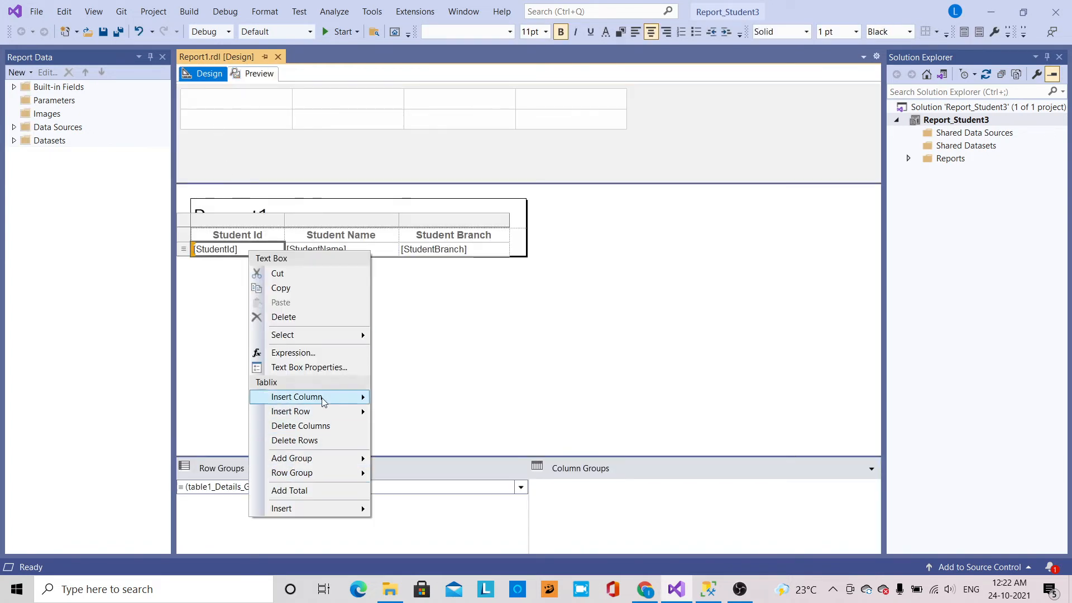
{"action": "left_click", "coordinate": [331, 368]}
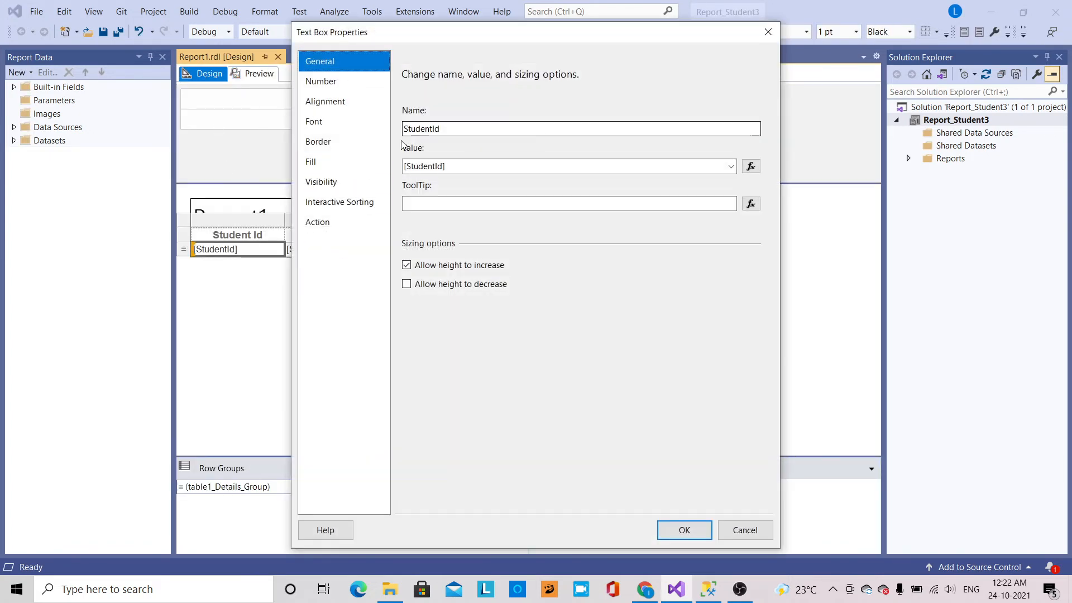
{"action": "left_click", "coordinate": [349, 109]}
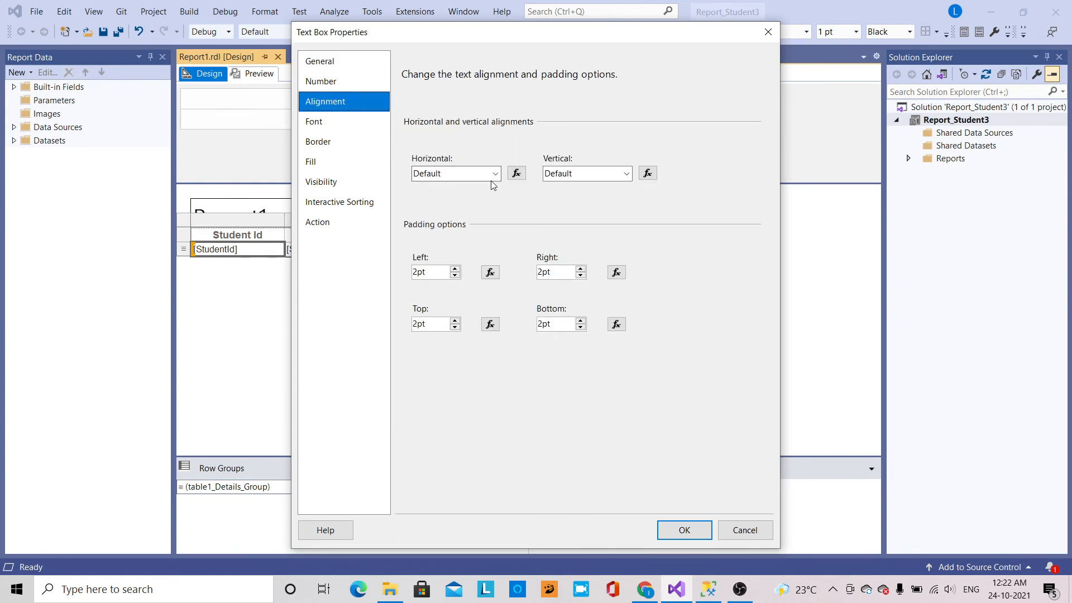
{"action": "left_click", "coordinate": [493, 174]}
{"action": "left_click", "coordinate": [475, 222]}
{"action": "left_click", "coordinate": [625, 174]}
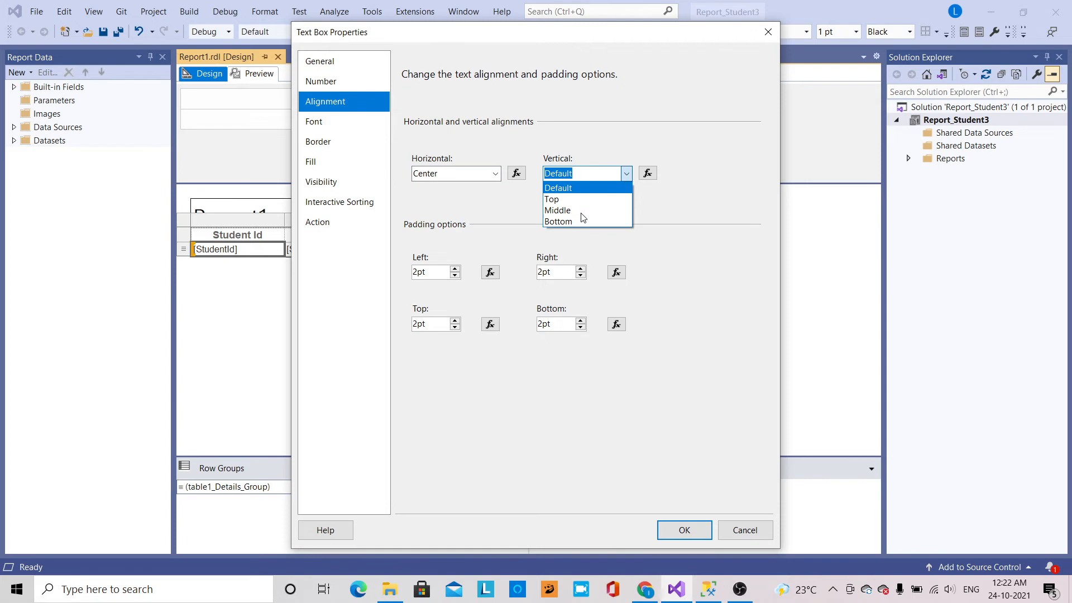
{"action": "left_click", "coordinate": [580, 211]}
{"action": "left_click", "coordinate": [685, 530]}
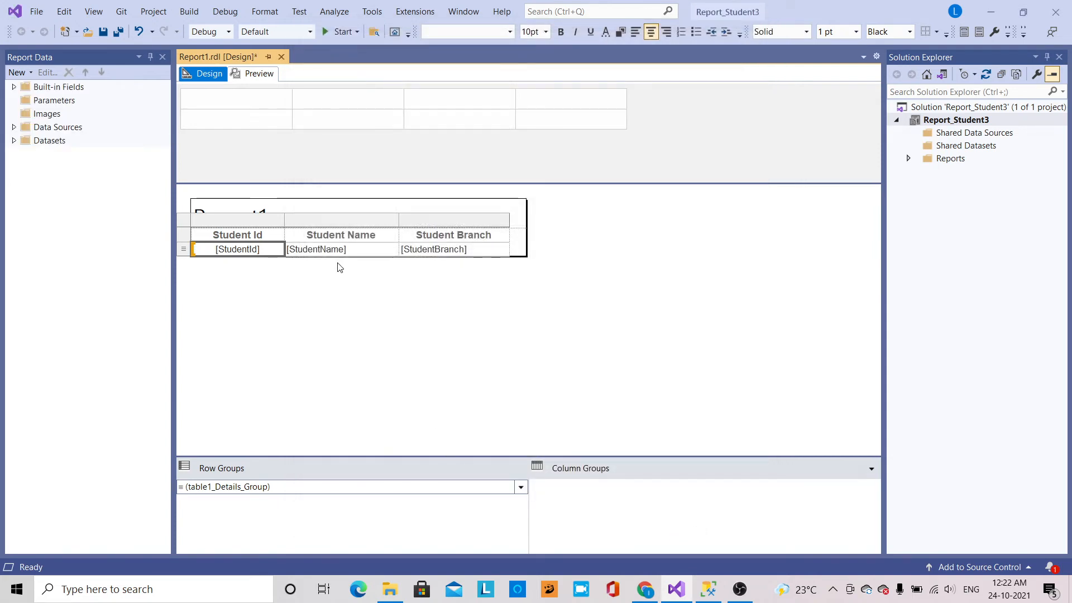
Align the [StudentName] data text box to Center horizontally and Middle vertically
{"action": "right_click", "coordinate": [351, 251]}
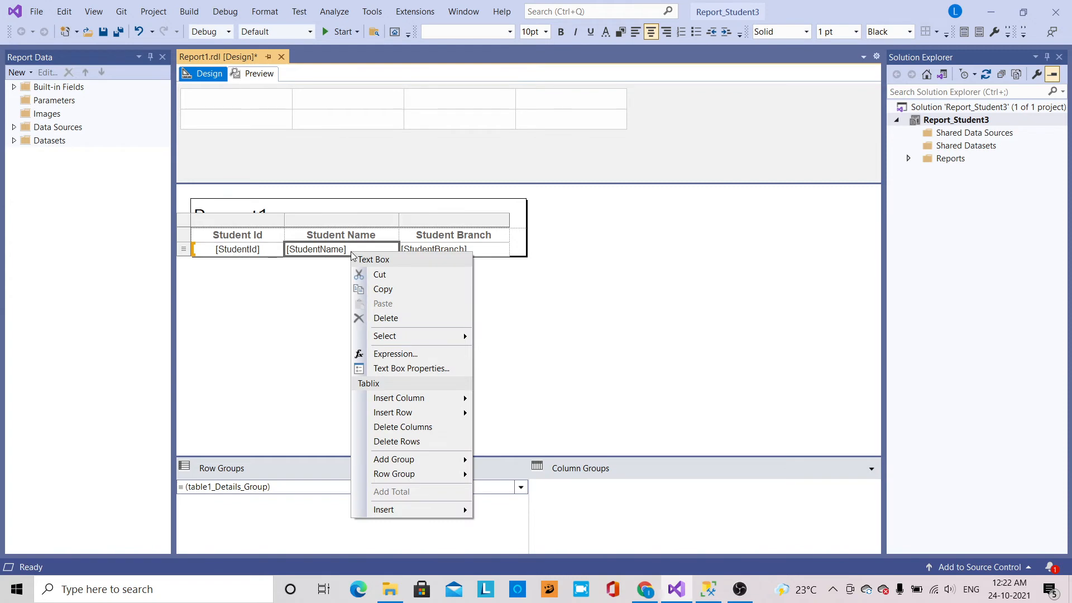
{"action": "left_click", "coordinate": [397, 369]}
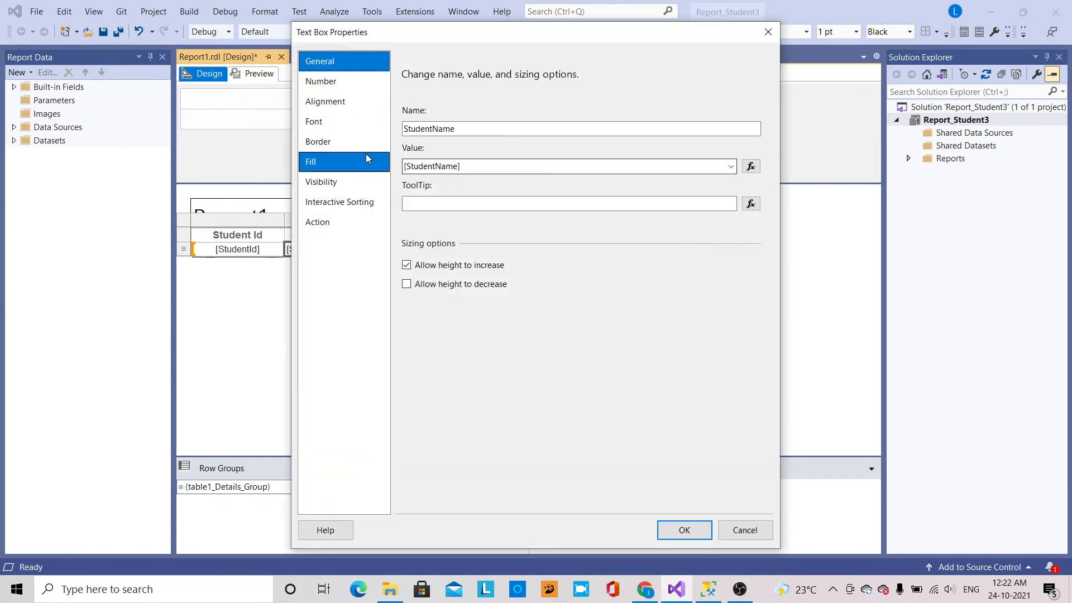
{"action": "left_click", "coordinate": [359, 101]}
{"action": "left_click", "coordinate": [495, 181]}
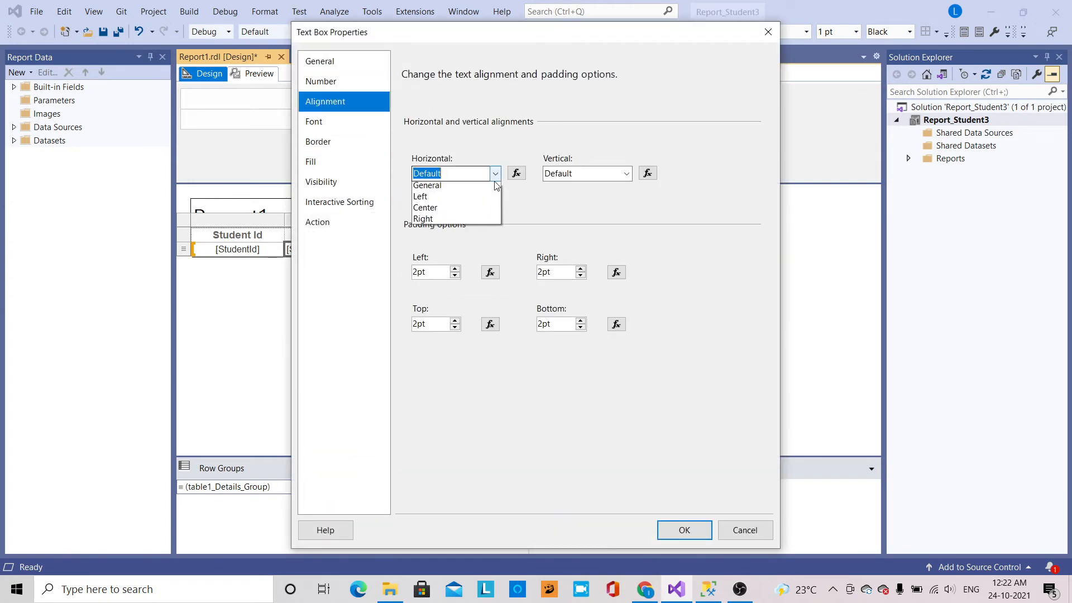
{"action": "left_click", "coordinate": [464, 216]}
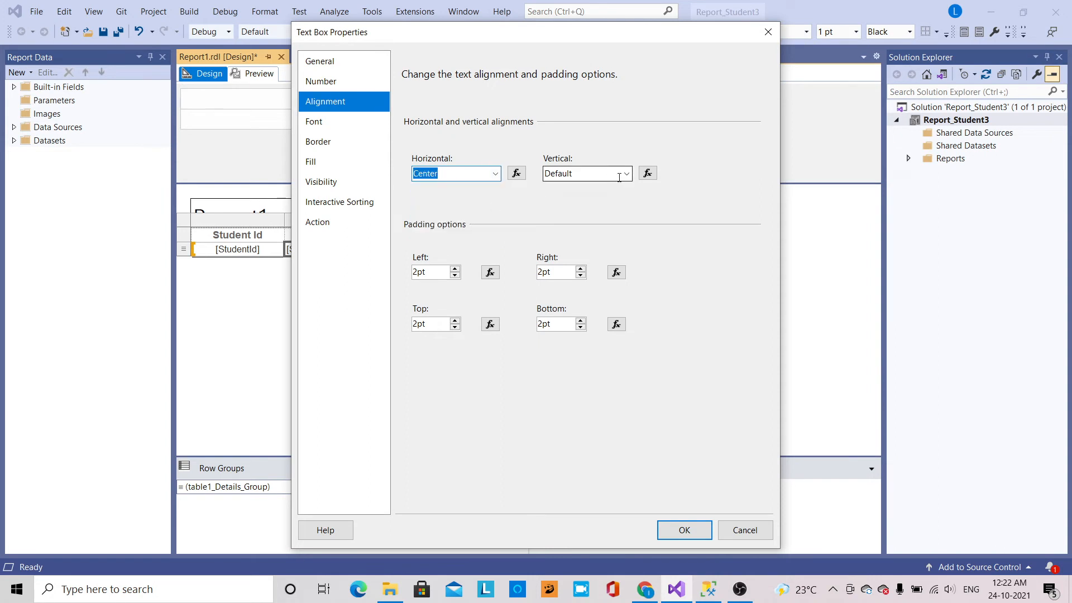
{"action": "left_click", "coordinate": [626, 174]}
{"action": "left_click", "coordinate": [565, 212]}
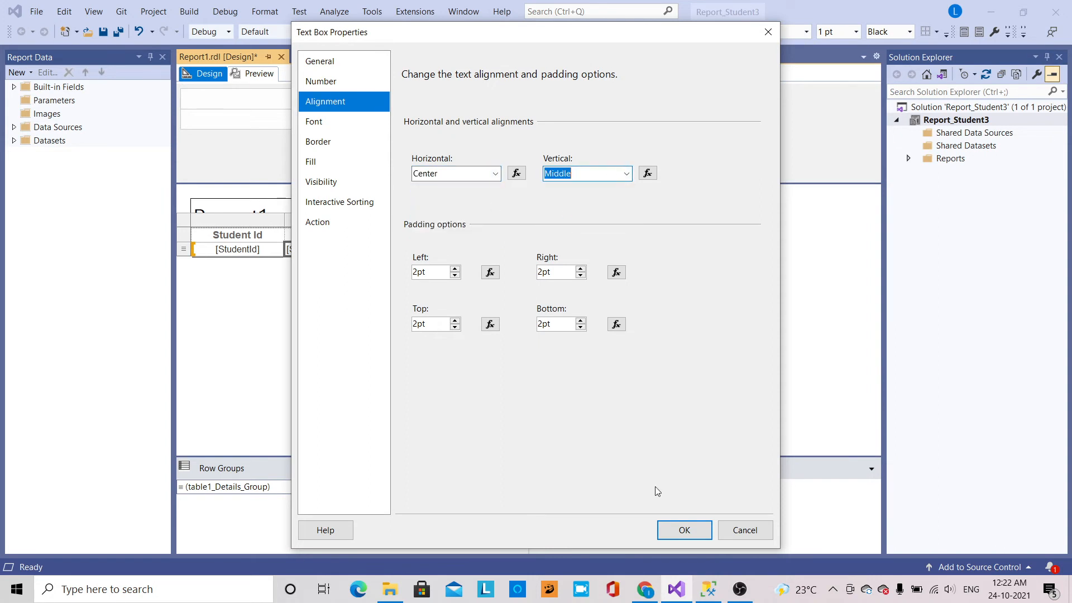
{"action": "left_click", "coordinate": [682, 534]}
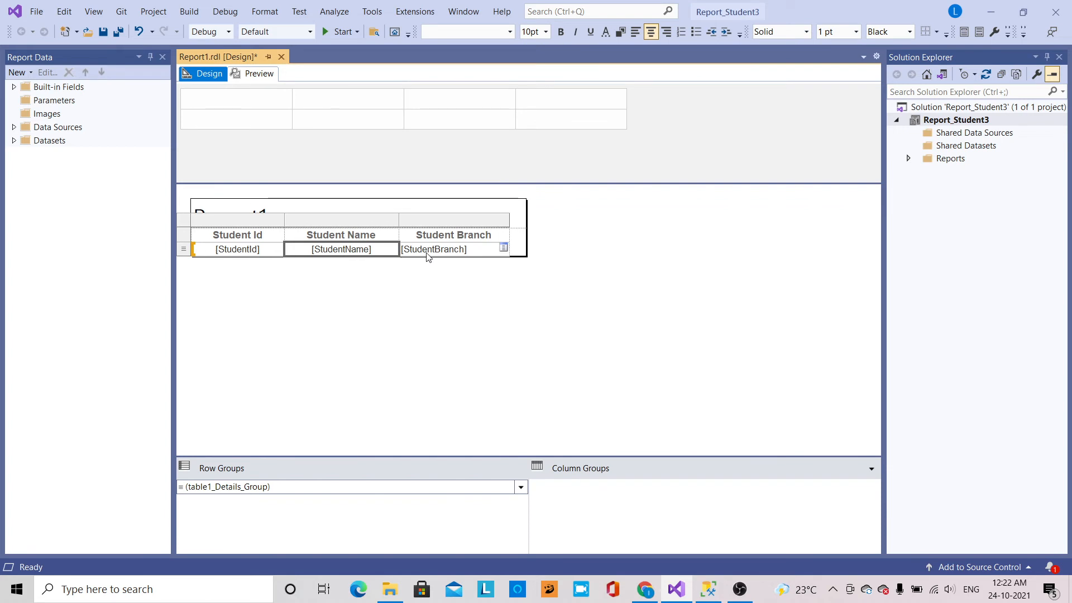
Align the [StudentBranch] data text box to Center horizontally and Middle vertically
{"action": "right_click", "coordinate": [436, 256]}
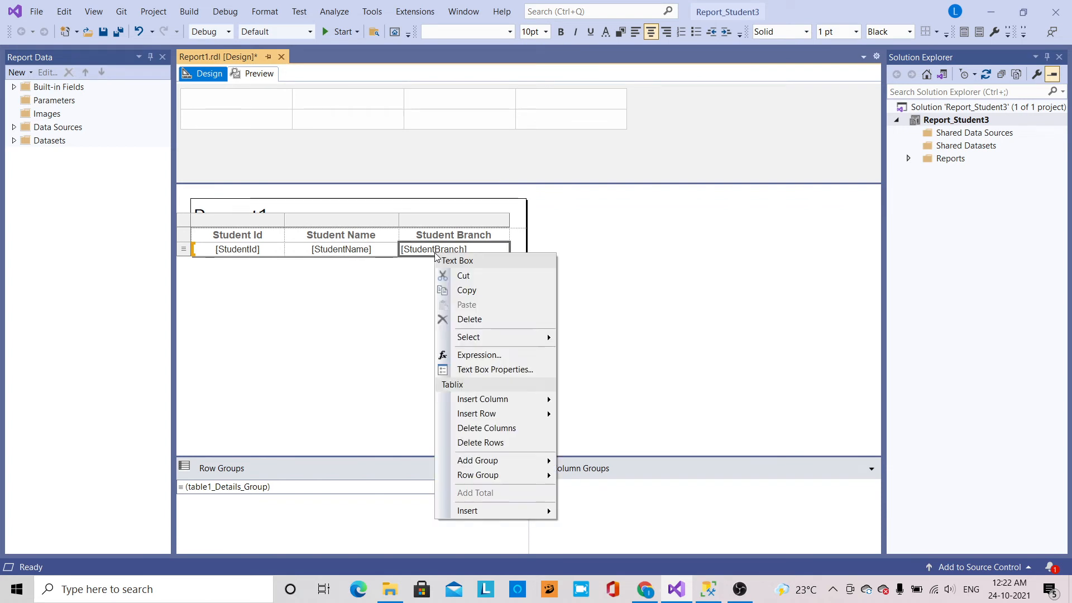
{"action": "left_click", "coordinate": [506, 375]}
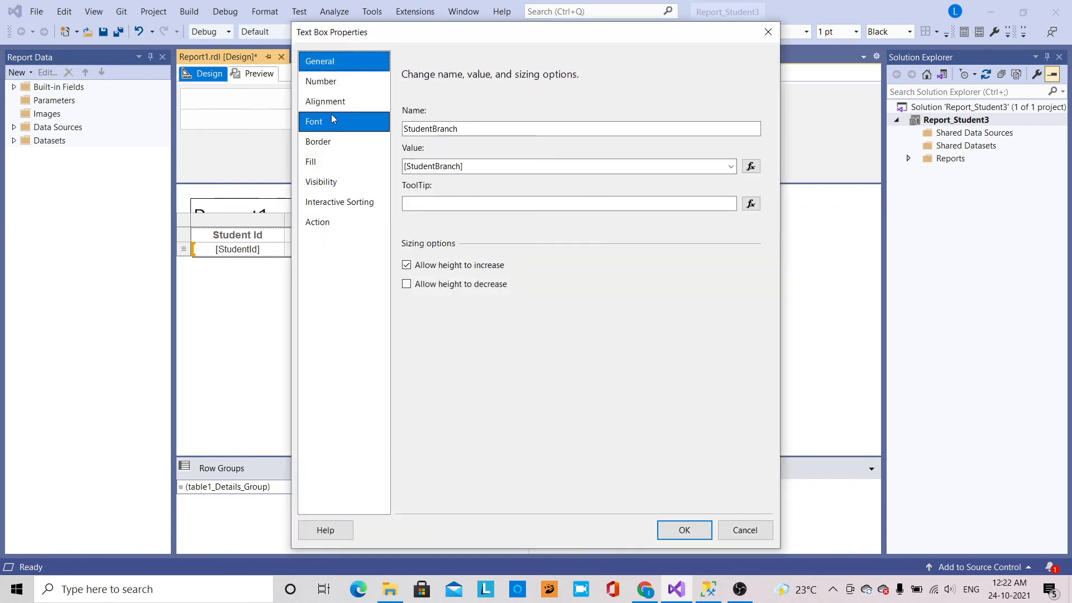
{"action": "left_click", "coordinate": [338, 104]}
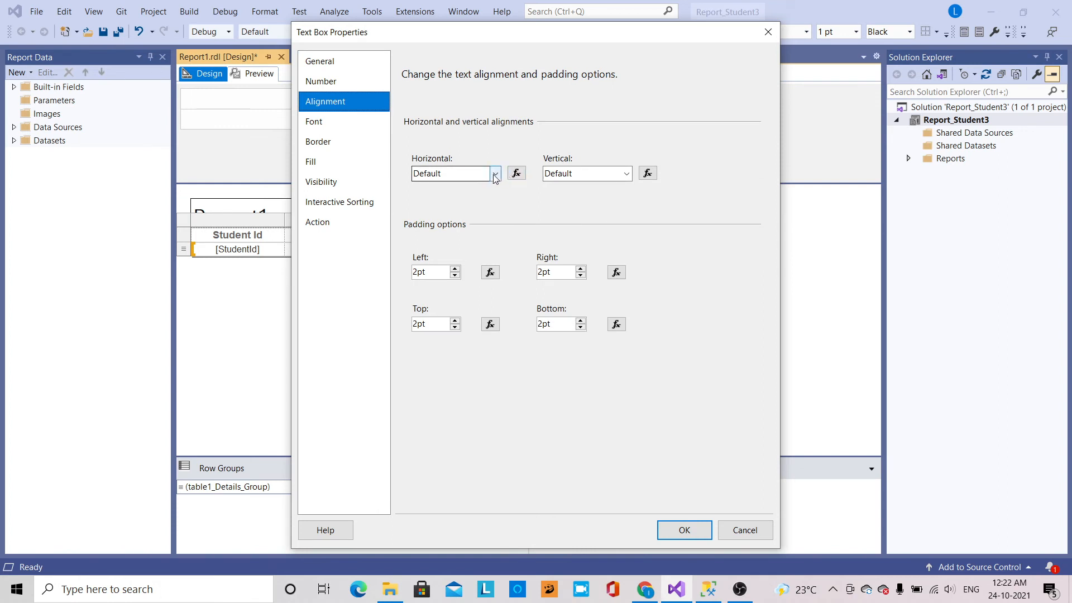
{"action": "left_click", "coordinate": [494, 173]}
{"action": "left_click", "coordinate": [468, 223]}
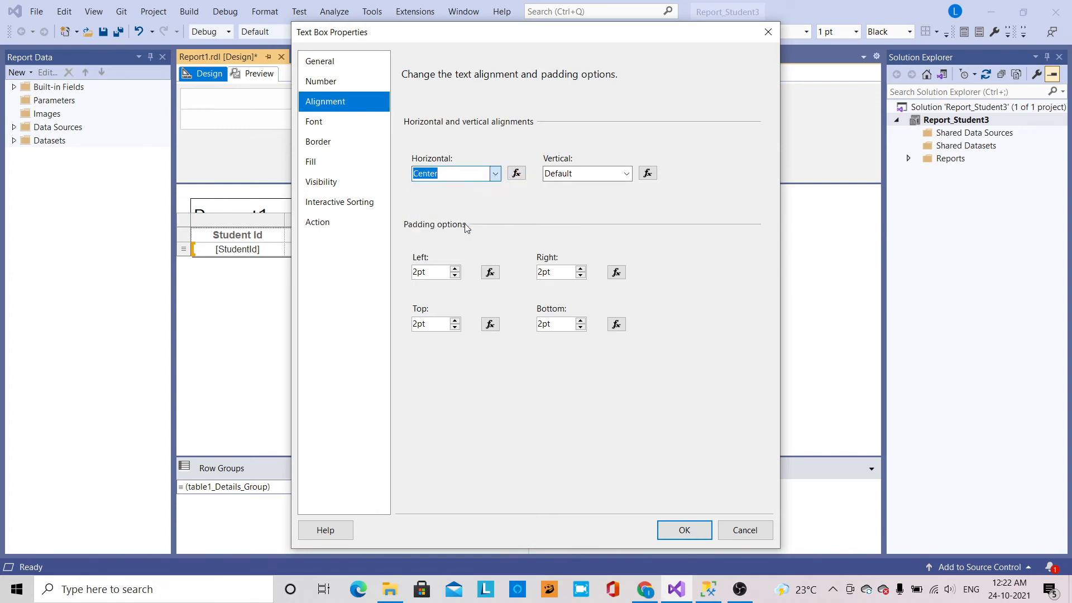
{"action": "left_click", "coordinate": [625, 175]}
{"action": "left_click", "coordinate": [587, 205]}
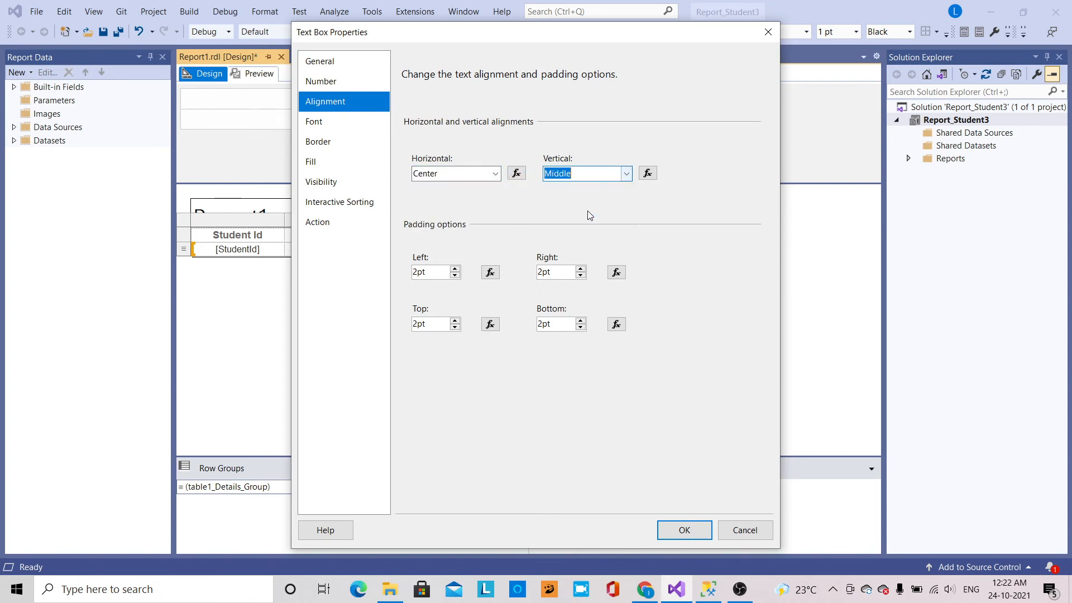
{"action": "left_click", "coordinate": [685, 532]}
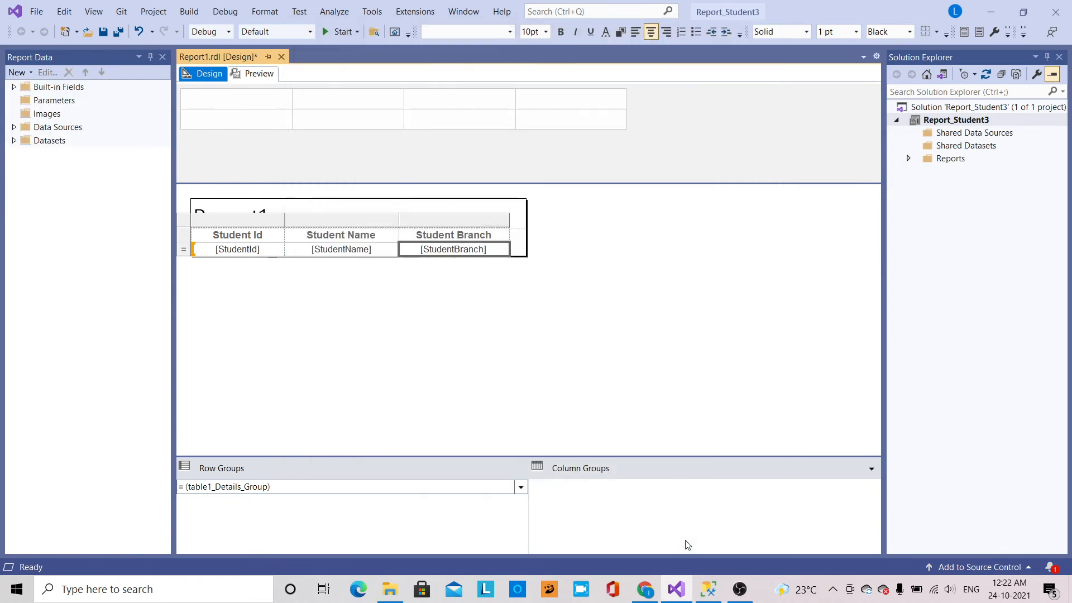
Preview Report1 with the centered data cells, supplying login name sa and the account password for DataSource1
{"action": "left_click", "coordinate": [254, 74]}
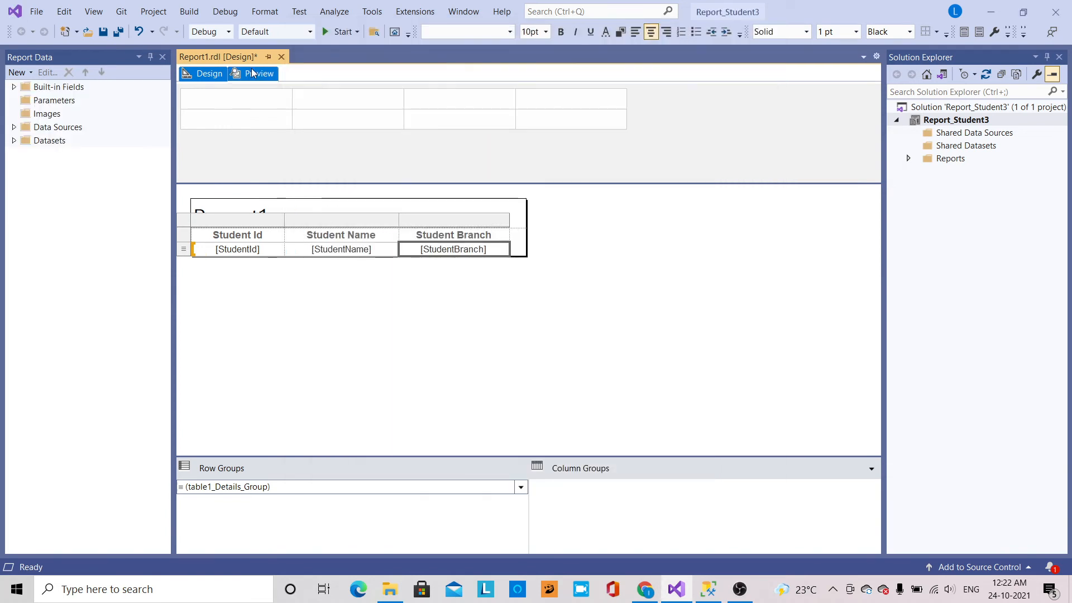
{"action": "left_click", "coordinate": [254, 109]}
{"action": "type", "text": "sa"}
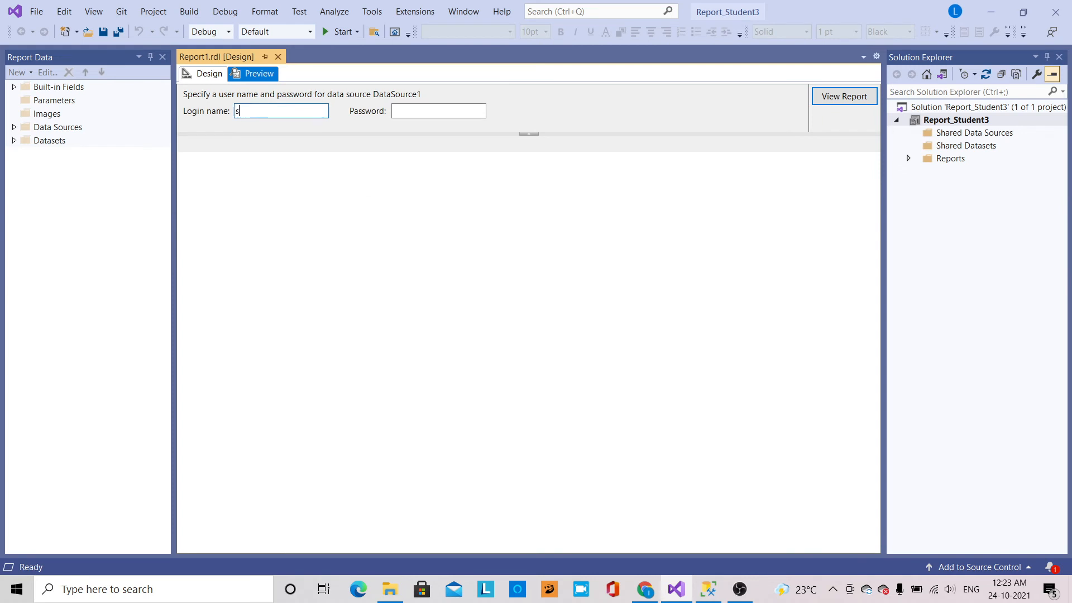
{"action": "key", "text": "Tab"}
{"action": "type", "text": "*****"}
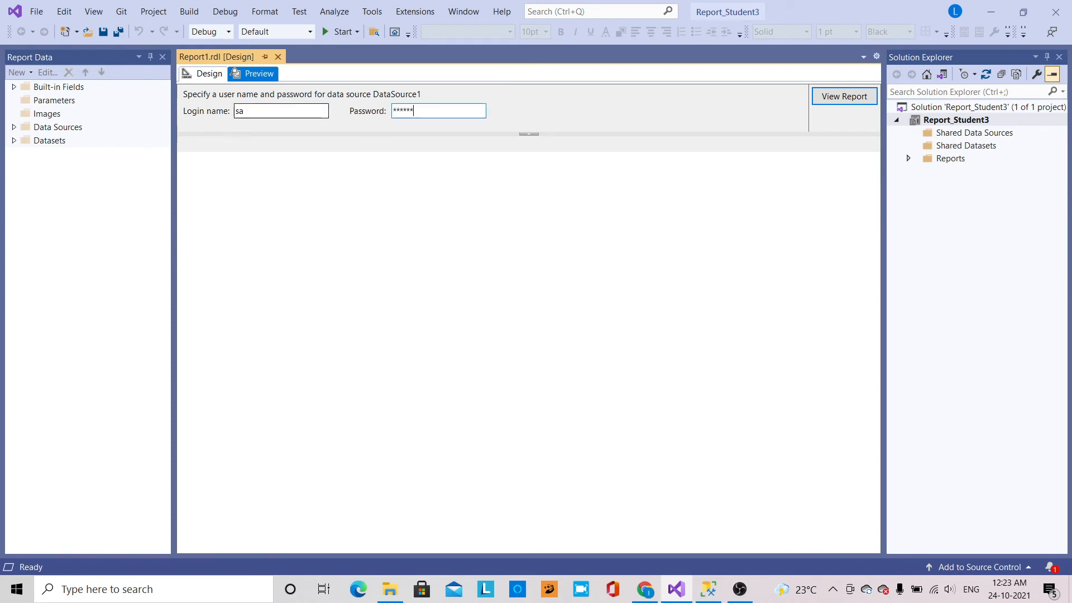
{"action": "left_click", "coordinate": [844, 96]}
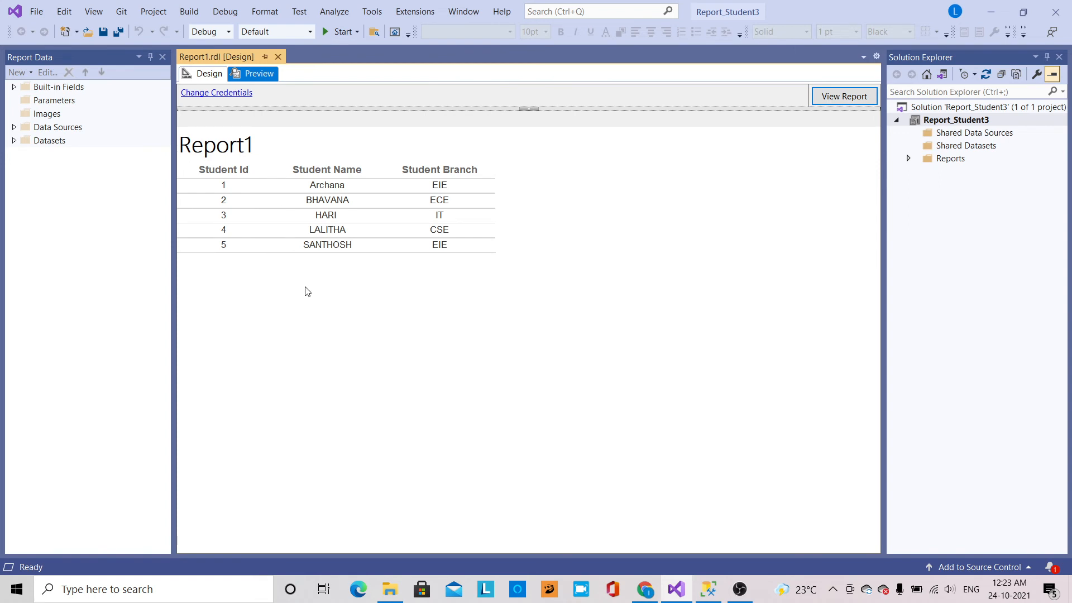
In the report design, insert a blank column right of Student Id and a blank row inside the group below the data row
{"action": "left_click", "coordinate": [205, 75]}
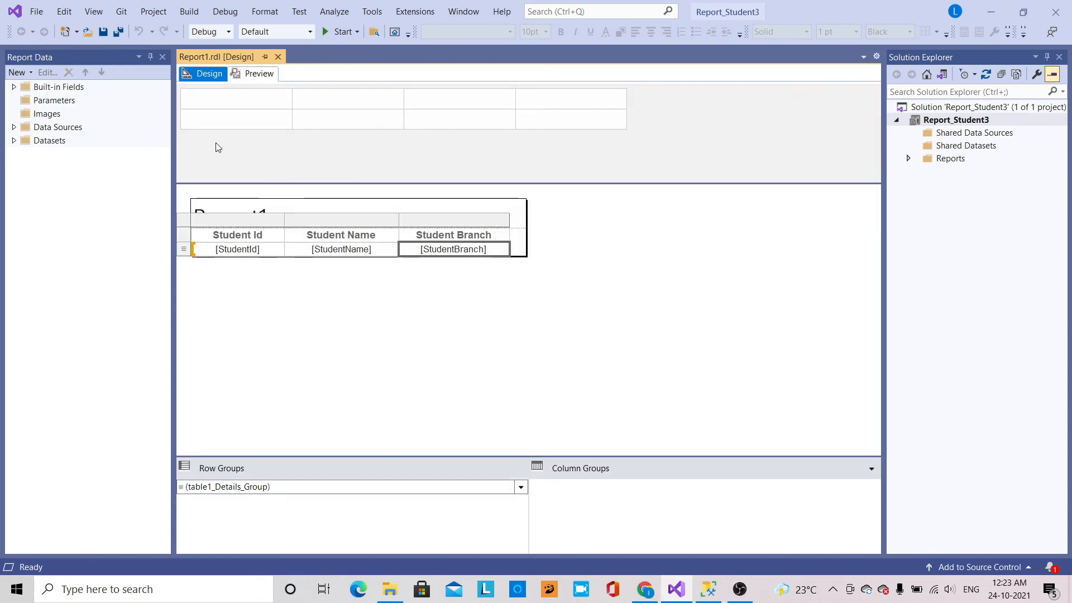
{"action": "right_click", "coordinate": [256, 226]}
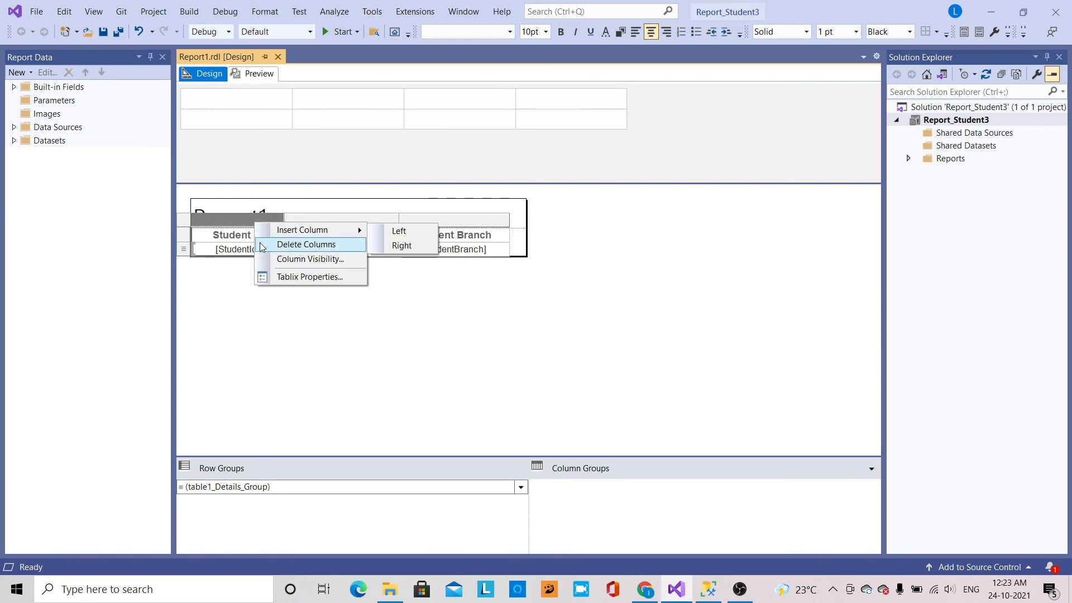
{"action": "left_click", "coordinate": [417, 246]}
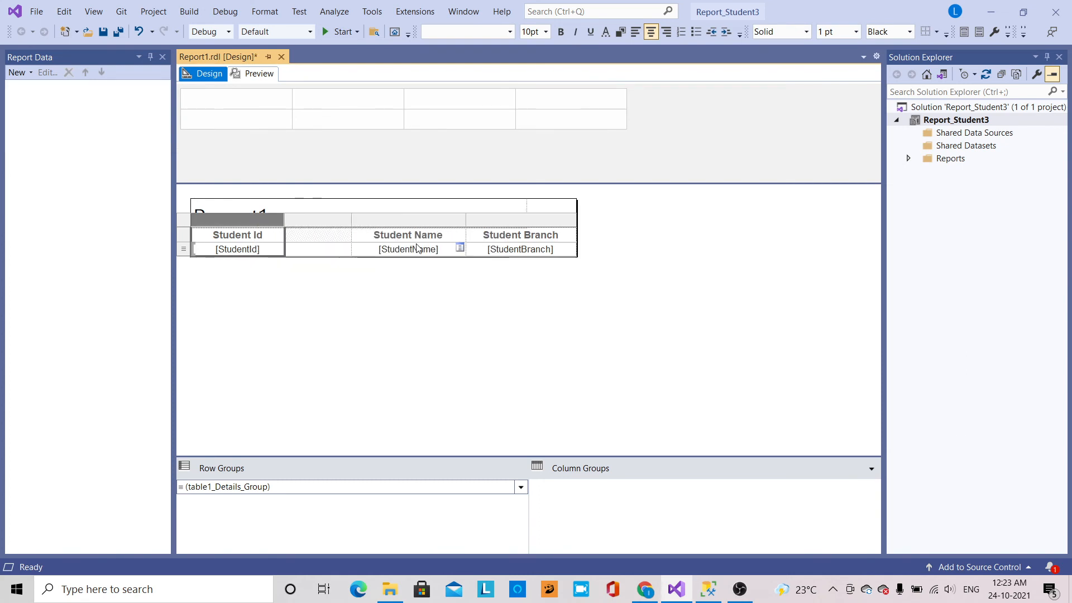
{"action": "right_click", "coordinate": [271, 252]}
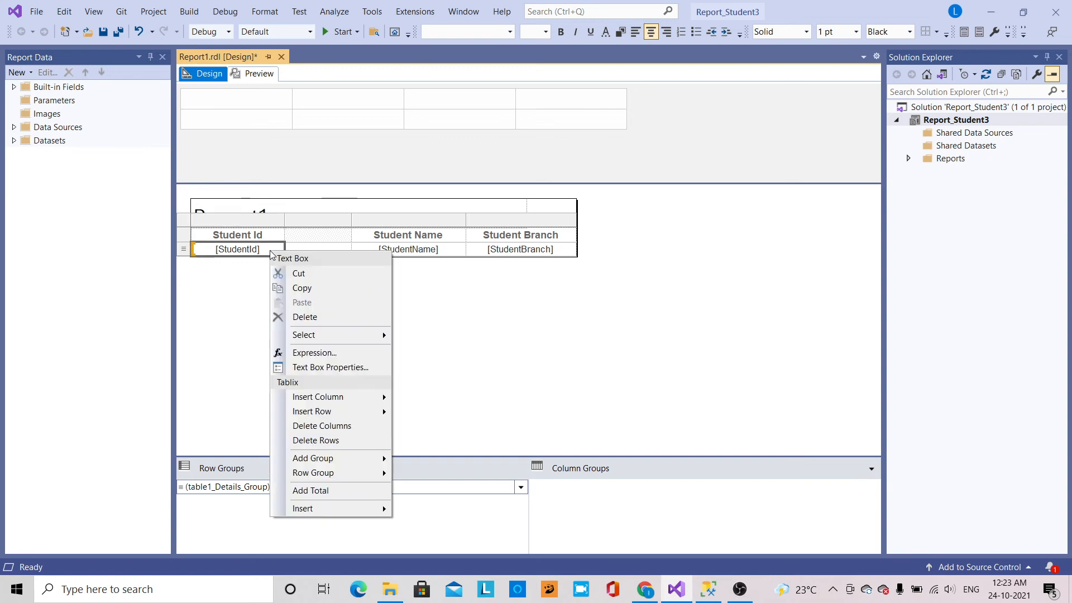
{"action": "mouse_move", "coordinate": [308, 413]}
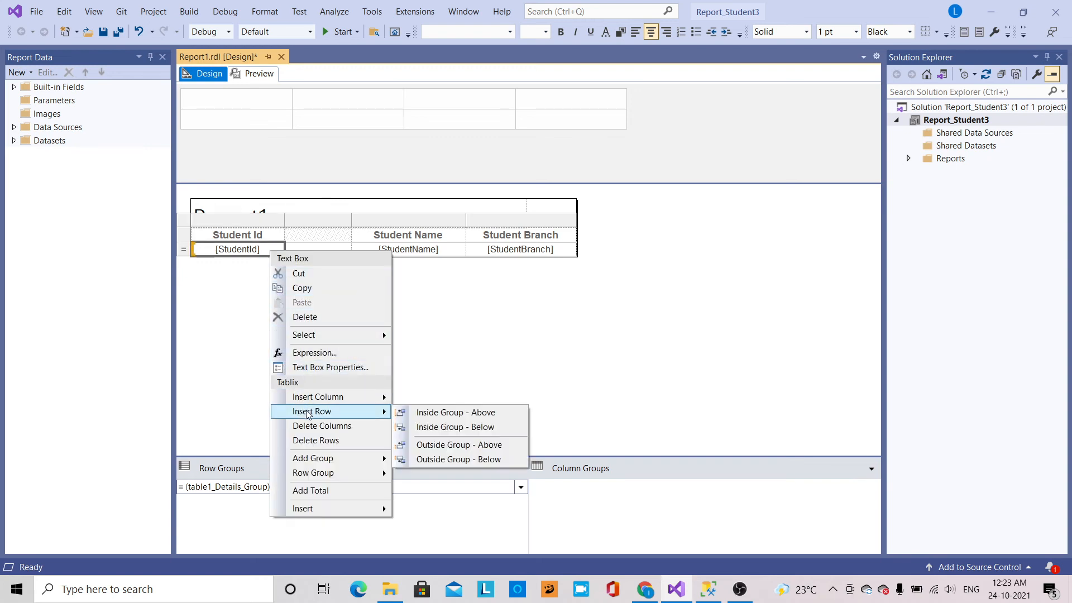
{"action": "left_click", "coordinate": [468, 427]}
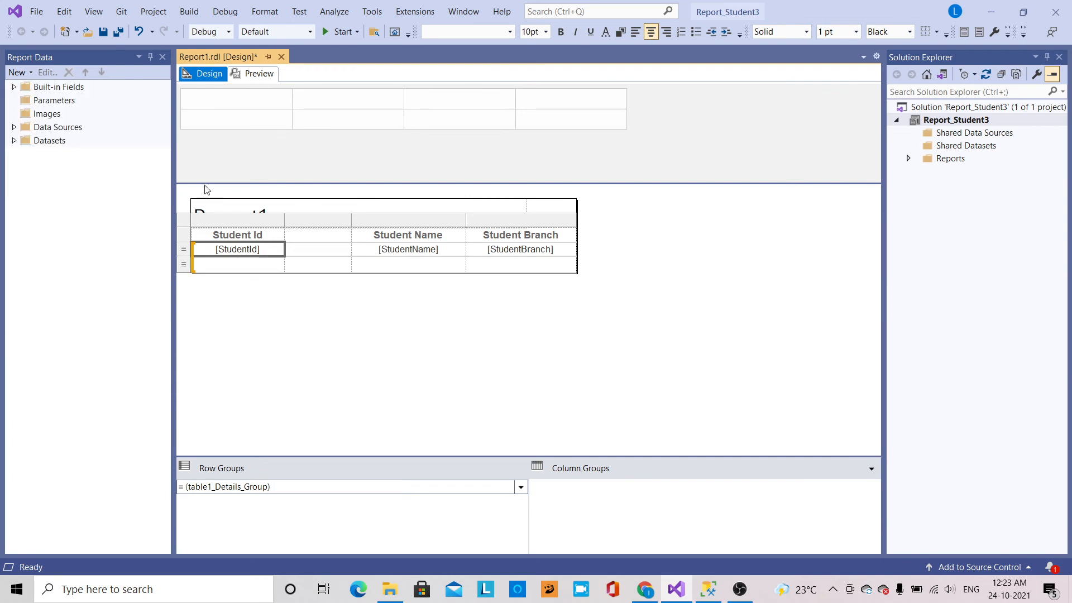
Preview Report1 with the added column and row, using login name sa and the account password for DataSource1
{"action": "left_click", "coordinate": [252, 75]}
{"action": "left_click", "coordinate": [286, 112]}
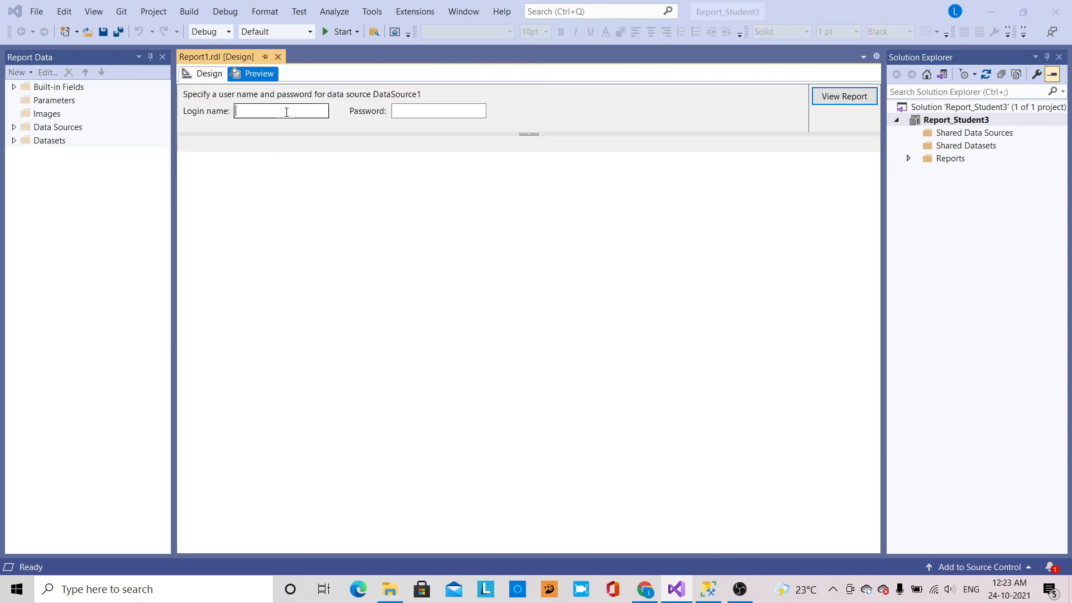
{"action": "key", "text": "Tab"}
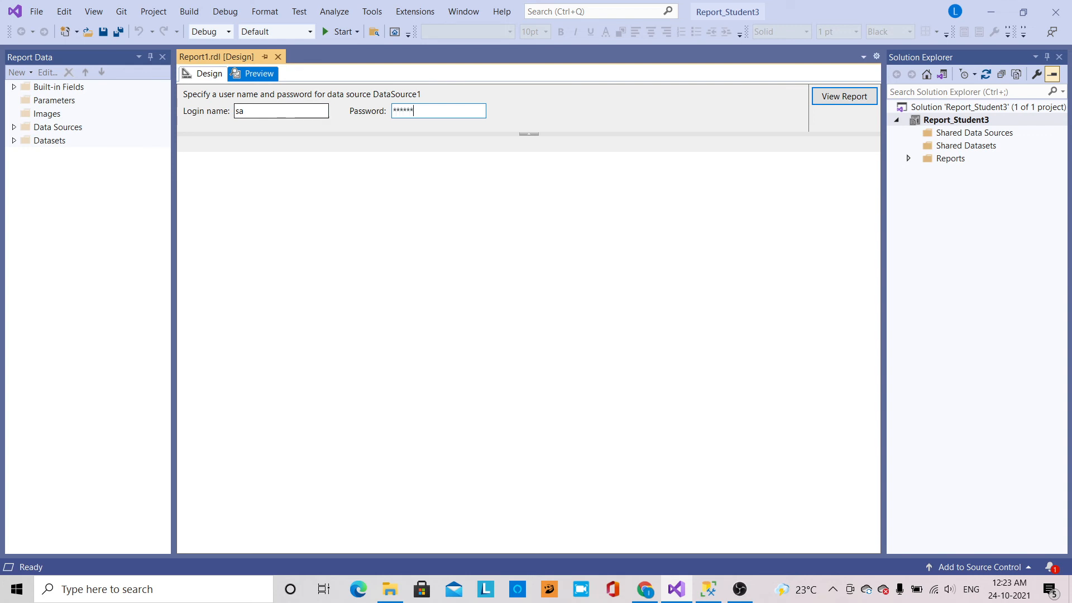
{"action": "left_click", "coordinate": [857, 97]}
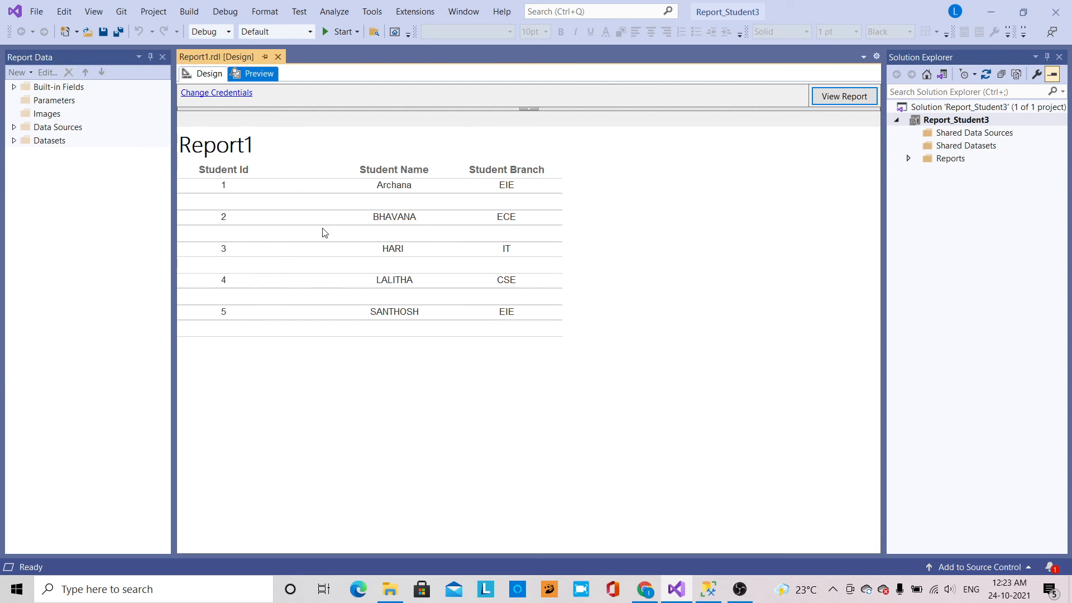
Return to the report design and select the entire student table
{"action": "left_click", "coordinate": [205, 73]}
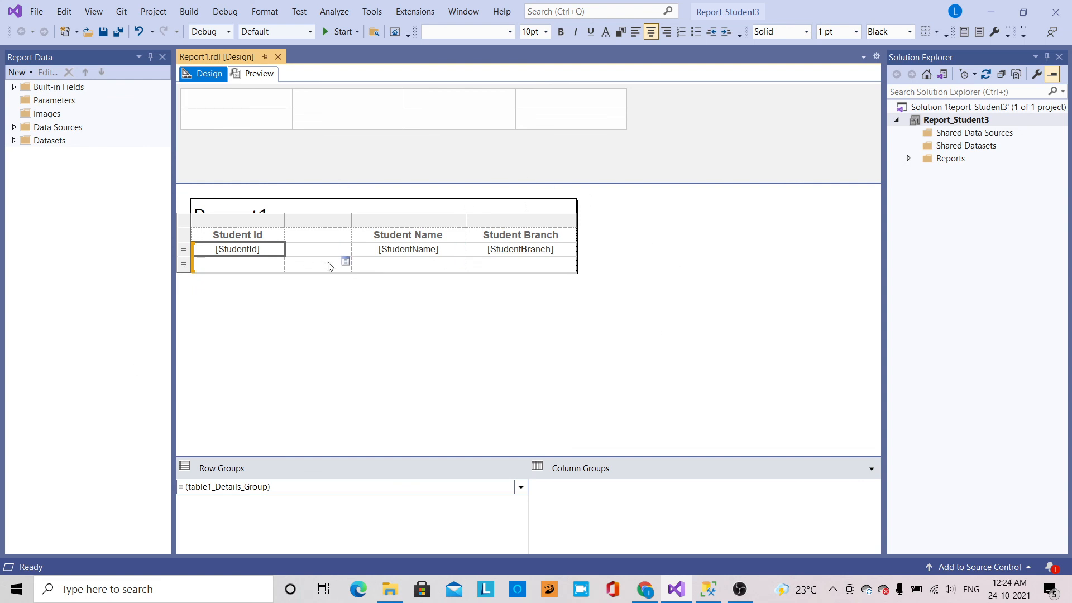
{"action": "left_click", "coordinate": [397, 219]}
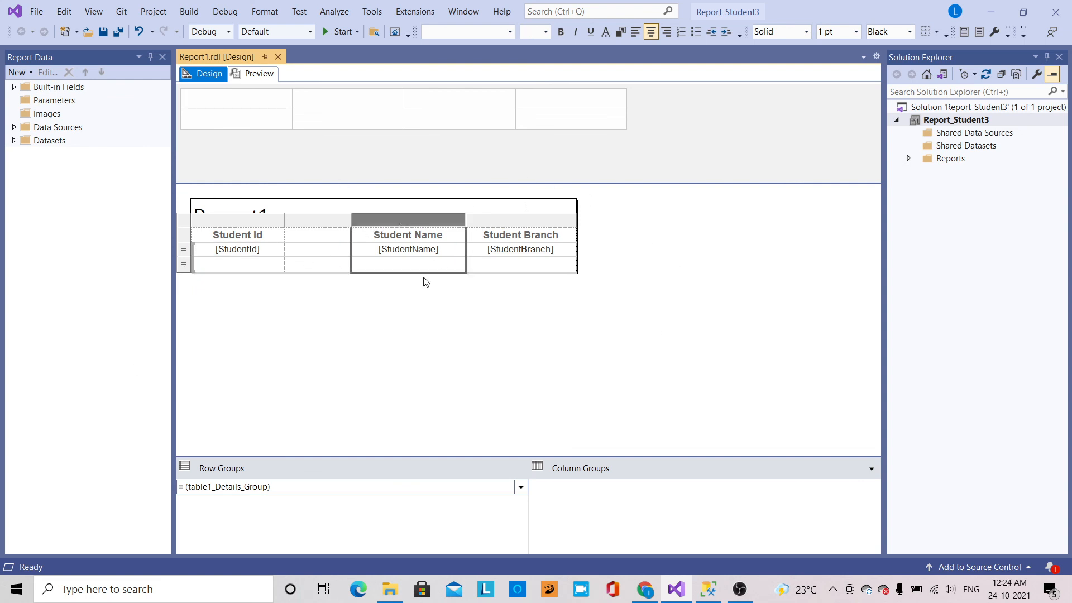
{"action": "left_click_drag", "start_coordinate": [561, 208], "coordinate": [617, 246]}
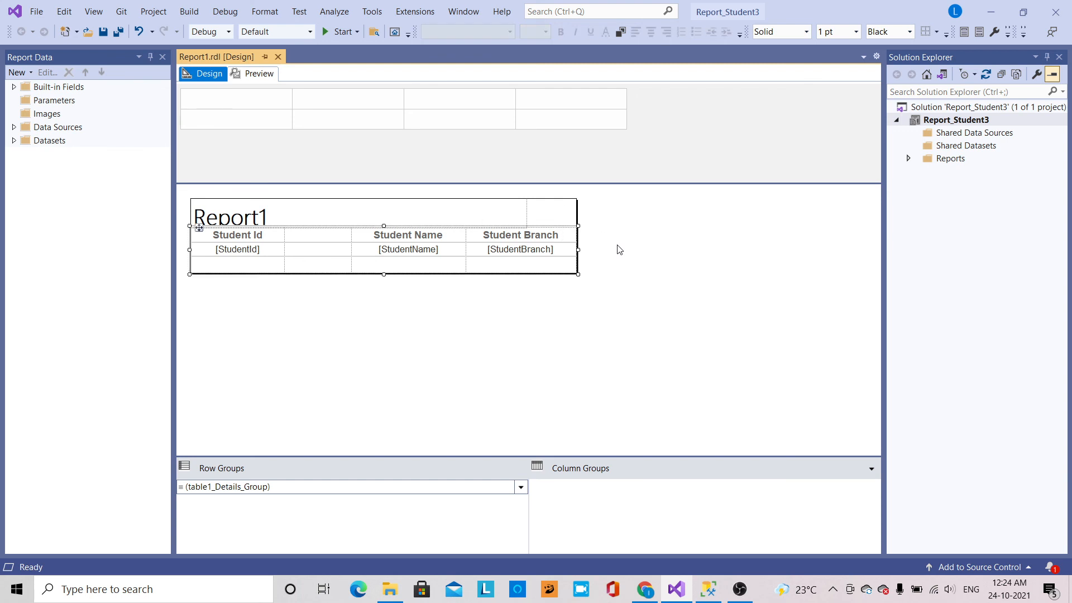